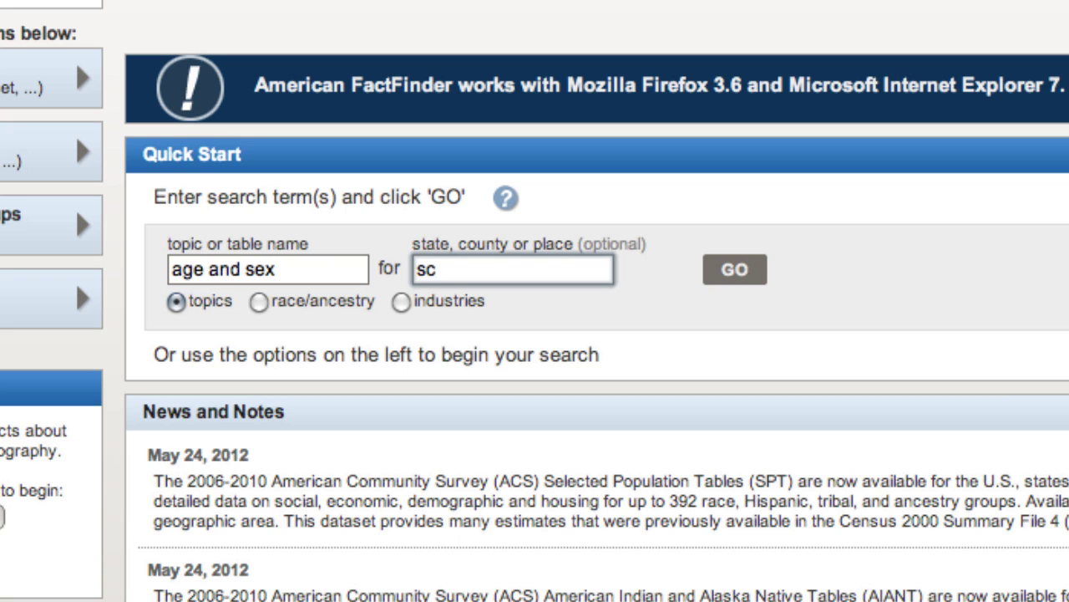
Search the age and sex topic for Schenectady city, New York, and view the QT-P1 Age Groups and Sex: 2010 table from 2010 SF1
type("ect")
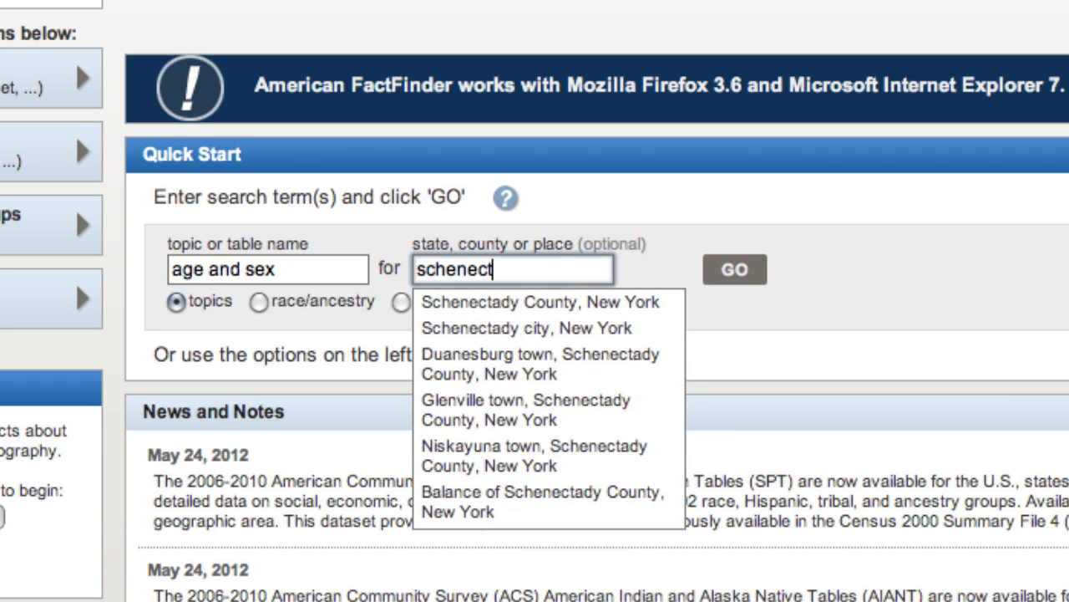
type("ady city")
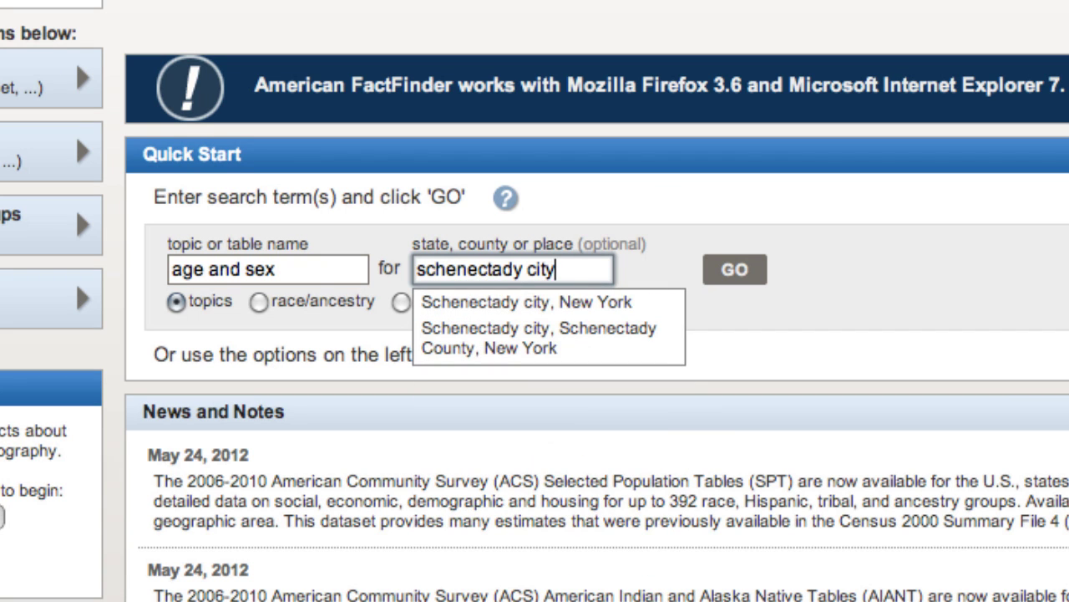
left_click(566, 303)
left_click(736, 274)
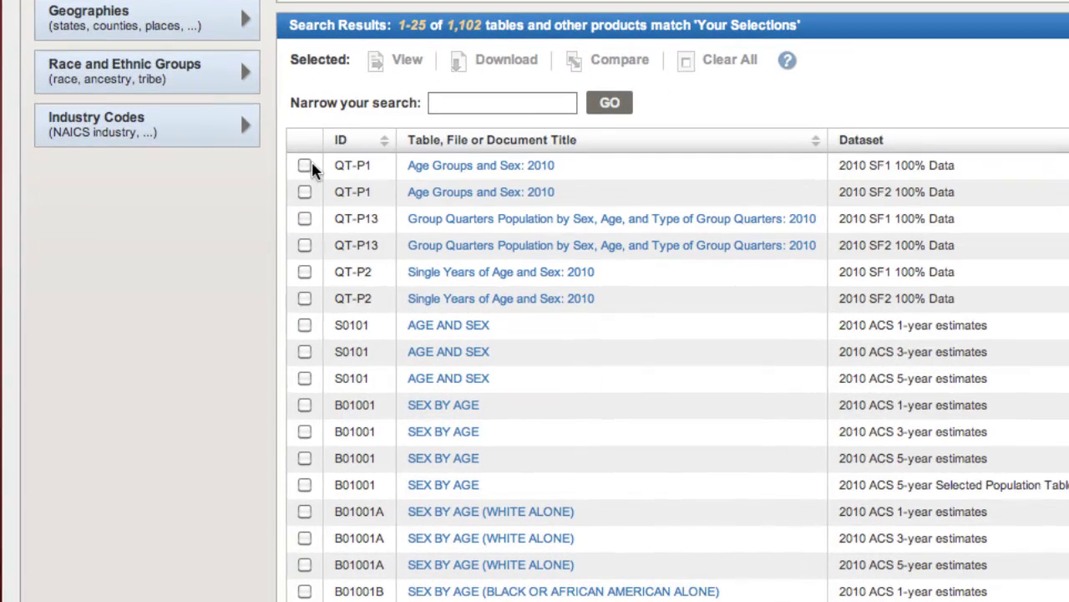
left_click(204, 253)
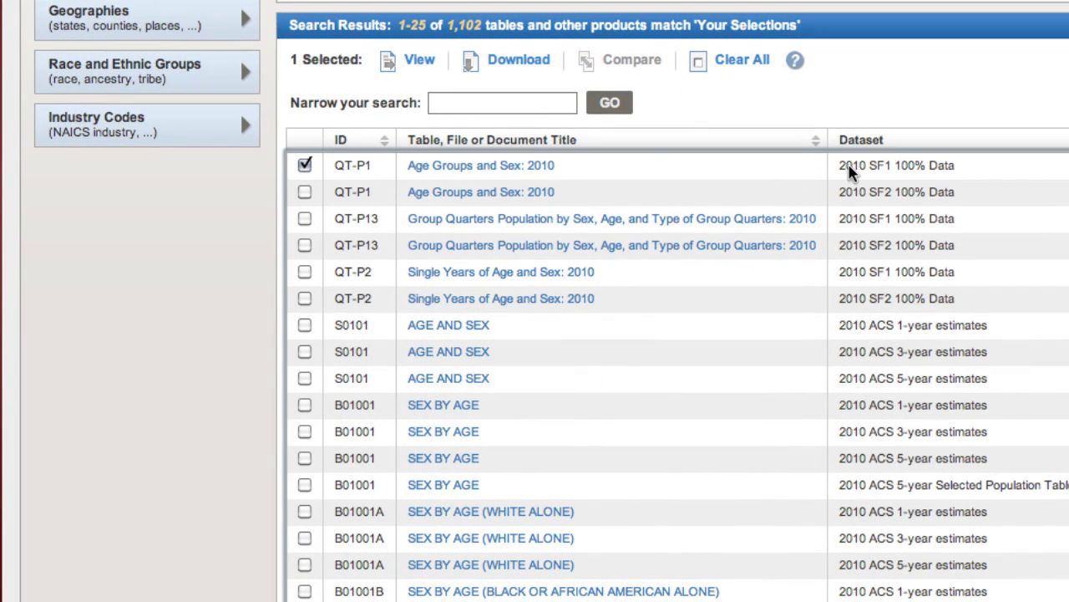
left_click(426, 63)
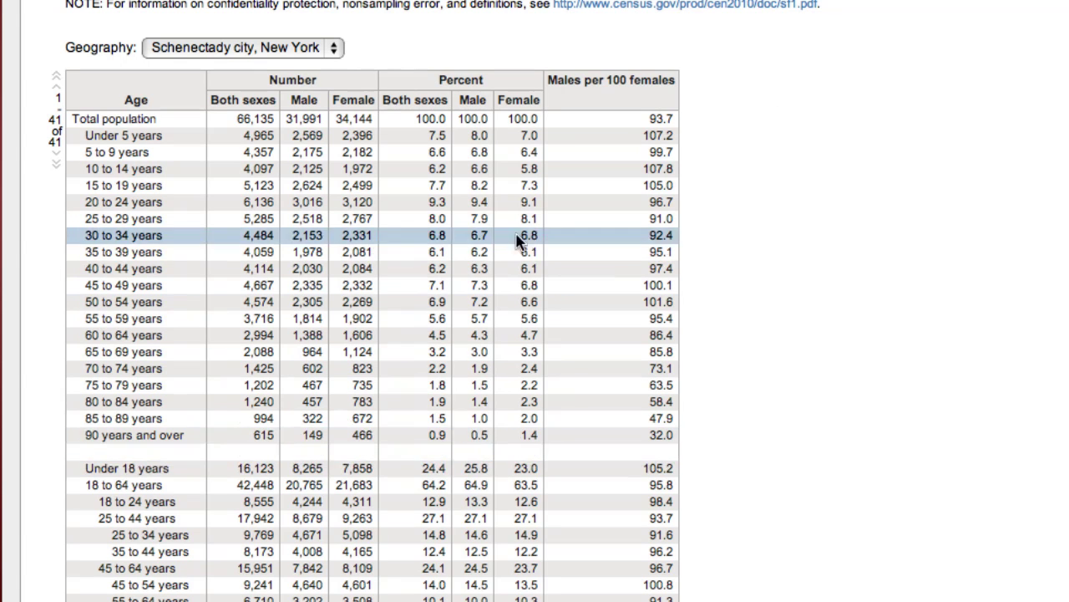
Download the Age Groups and Sex: 2010 table as a Microsoft Excel (.xls) file
scroll(550, 450, "up", 5)
left_click(517, 137)
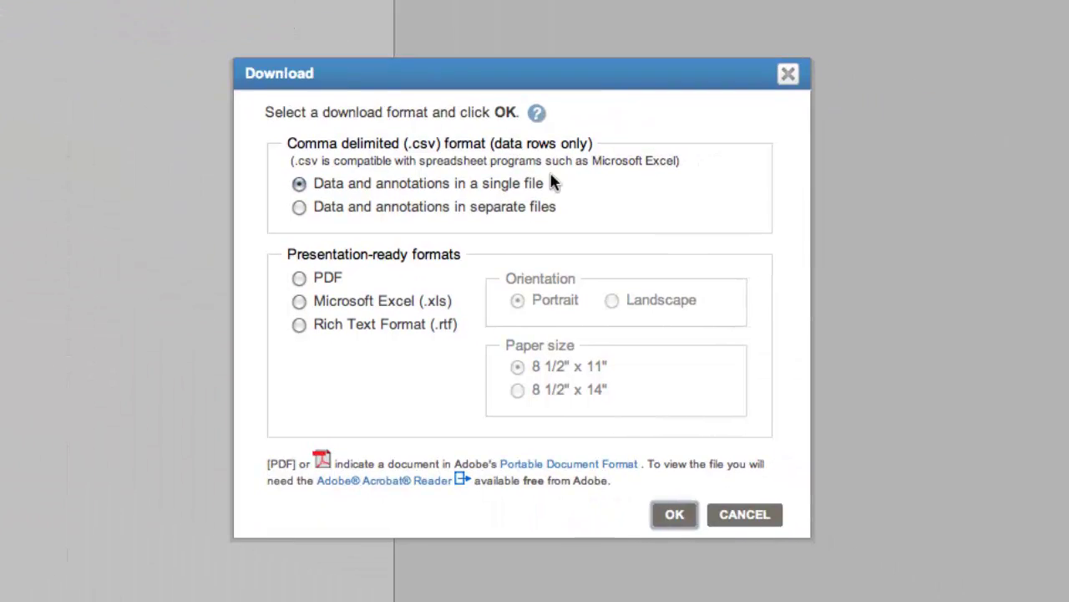
left_click(299, 302)
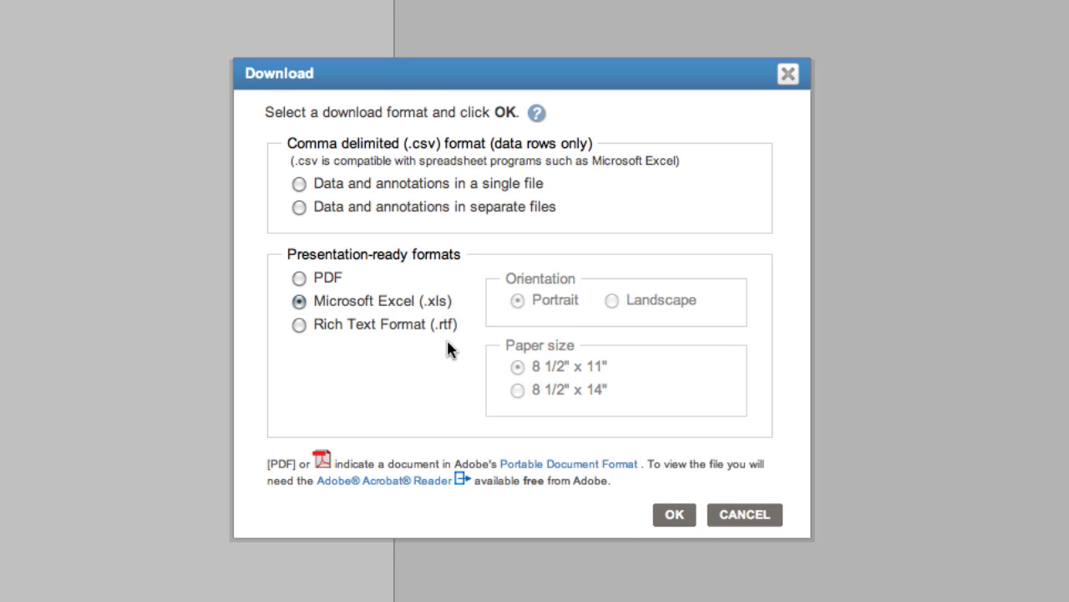
left_click(665, 516)
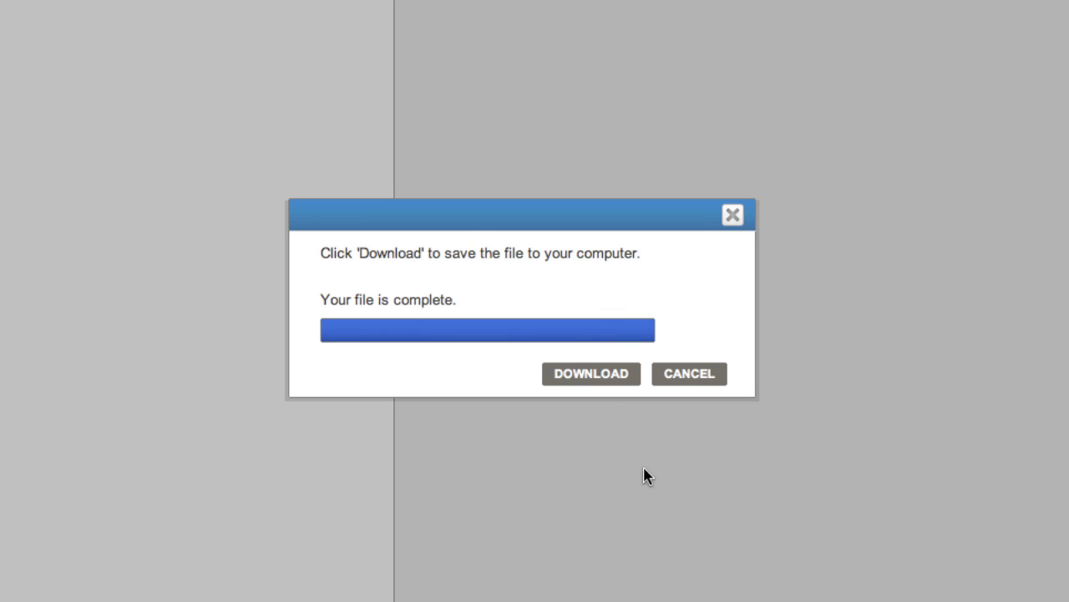
left_click(608, 380)
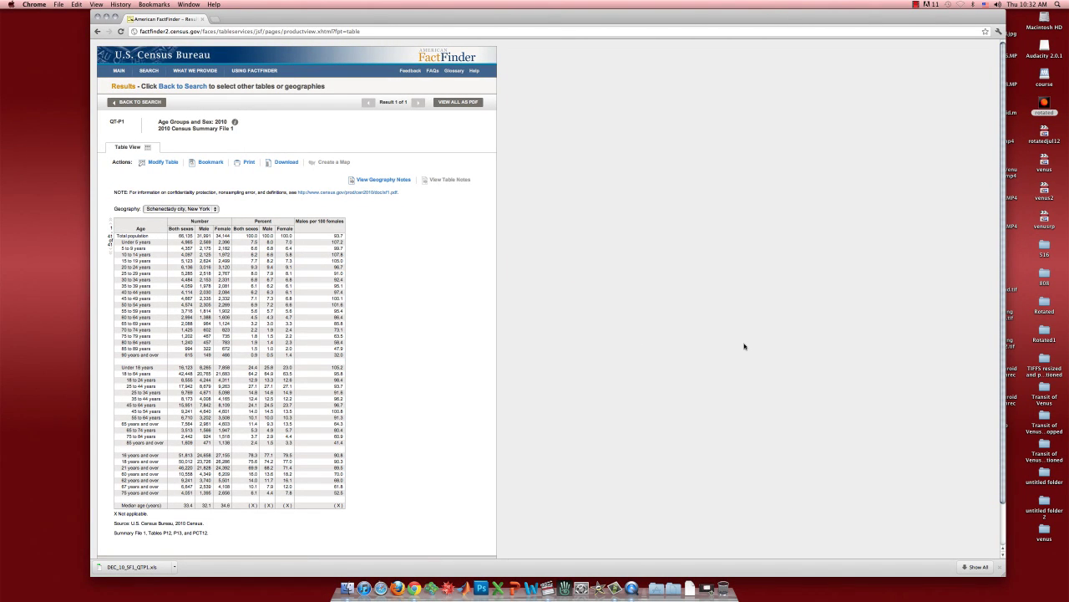
Open the downloaded file DEC_10_SF1_QTP1.xls in Excel and enlarge its window
left_click(133, 566)
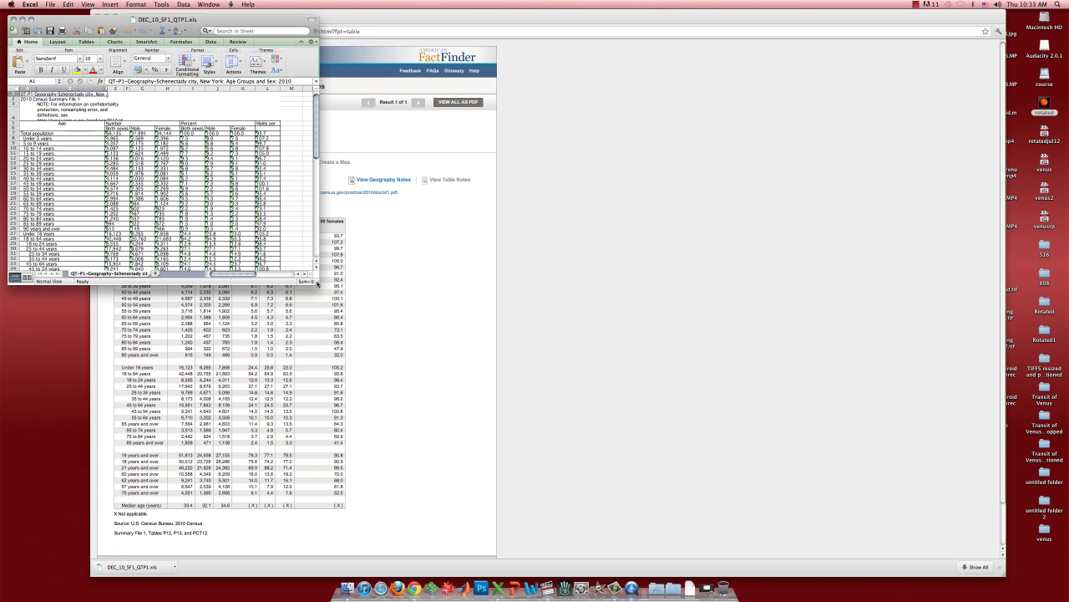
left_click_drag(317, 284, 601, 416)
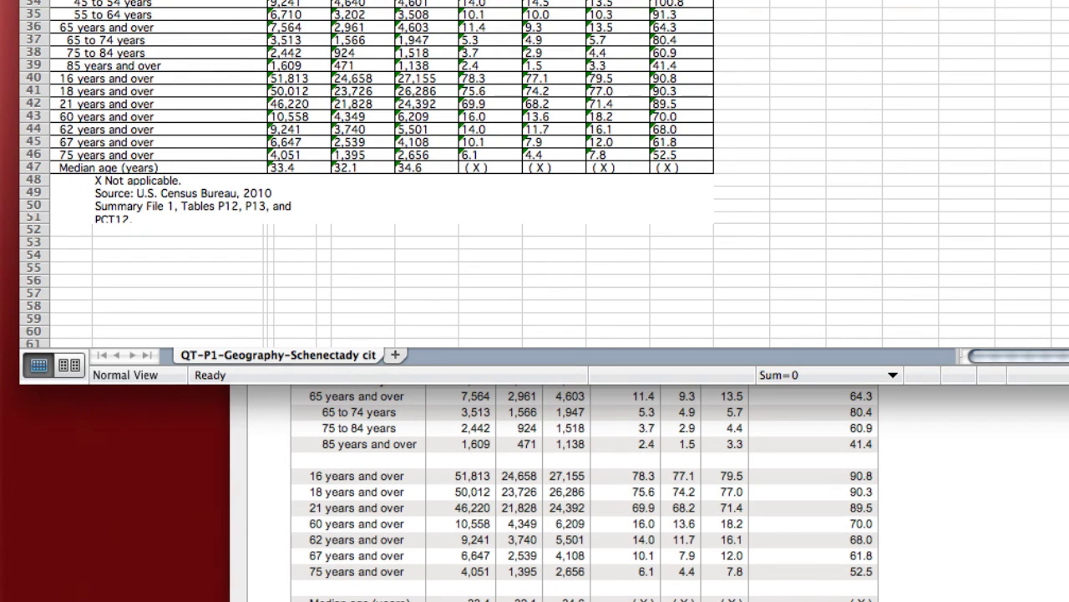
Create a copy of the QT-P1 sheet at the end of the workbook and save the file
right_click(313, 353)
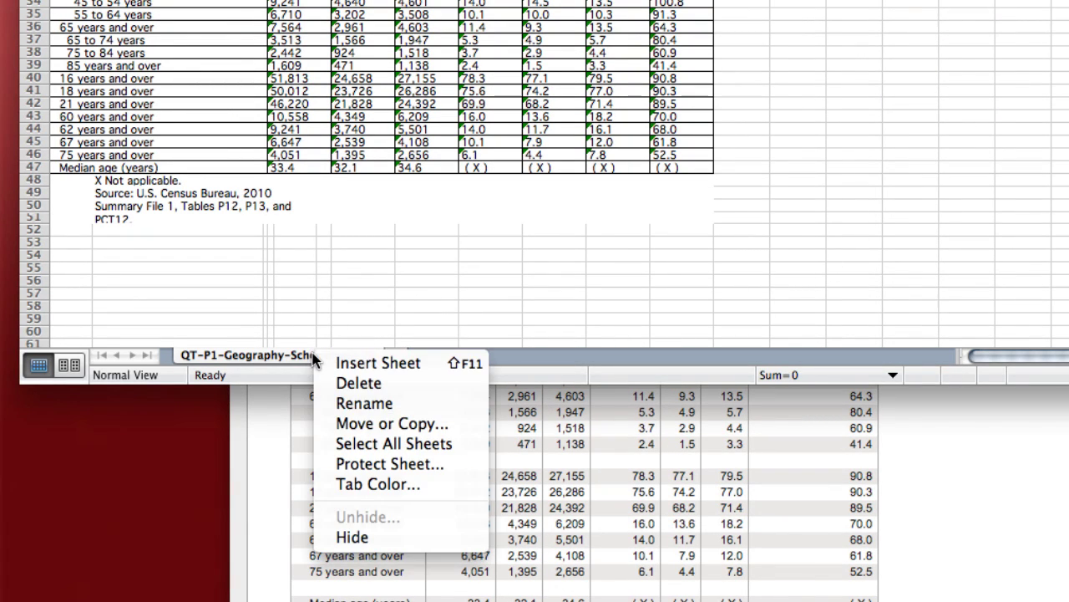
left_click(373, 420)
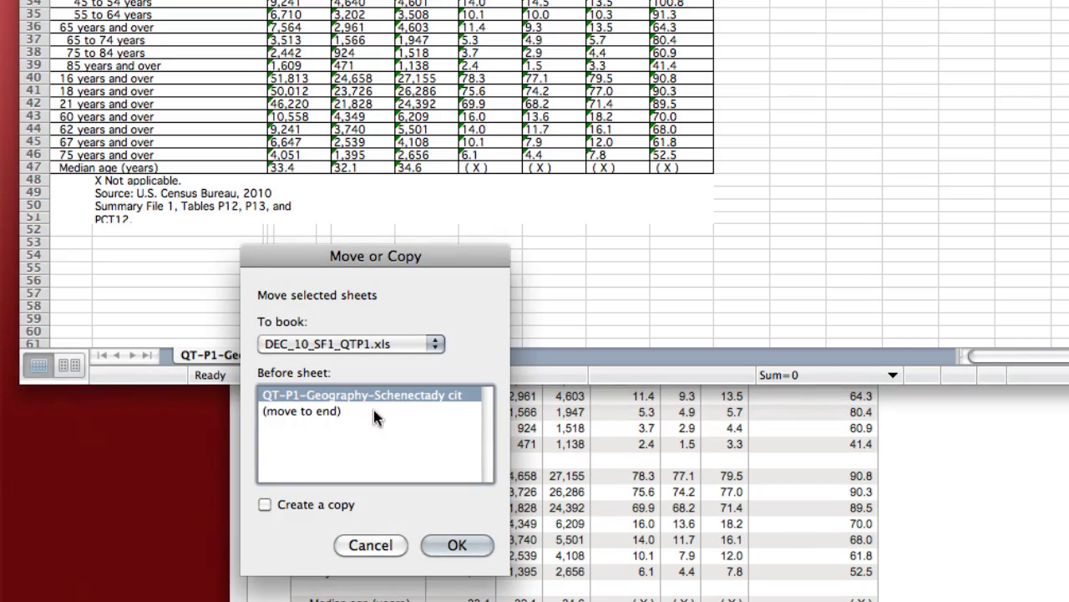
left_click(330, 412)
left_click(265, 505)
left_click(457, 544)
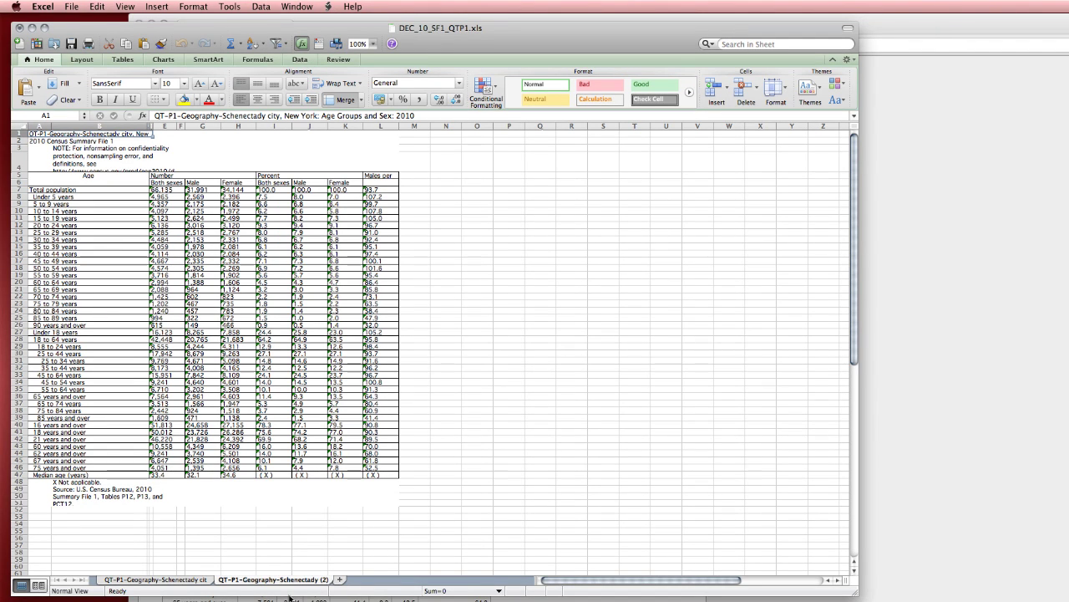
left_click(77, 7)
left_click(99, 95)
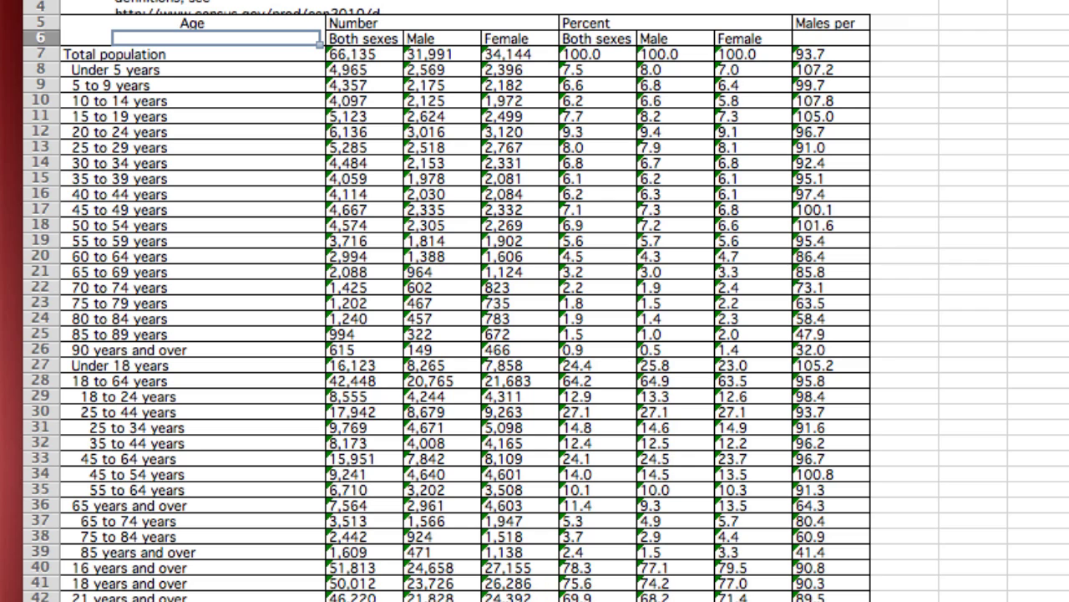
On the original sheet, convert the Male and Female counts from Under 5 years to 90 years and over from text to numbers
left_click(428, 71)
left_click_drag(428, 71, 499, 347)
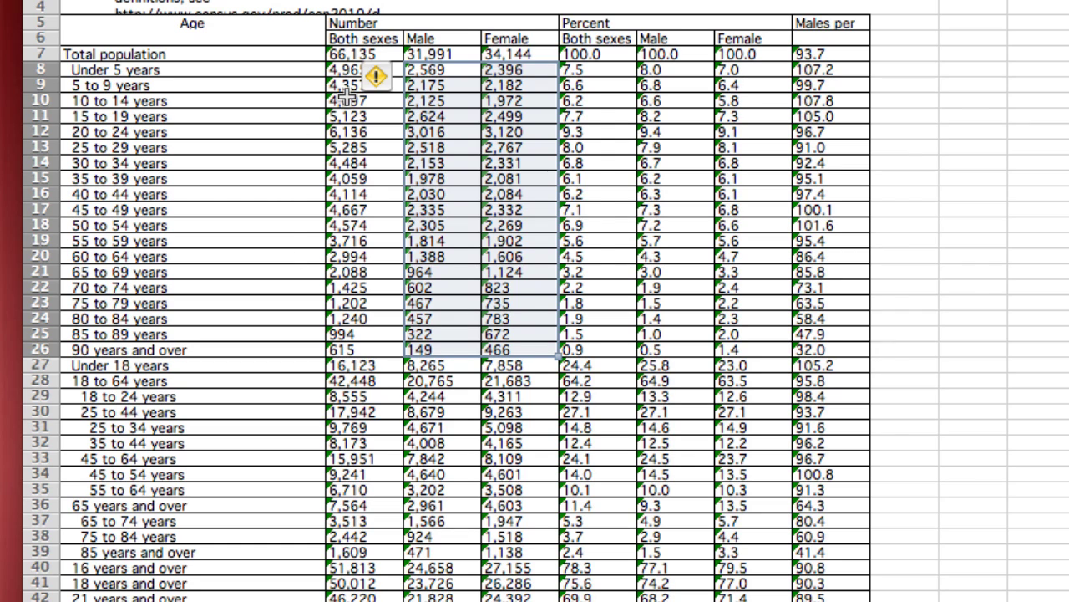
left_click(379, 78)
left_click(422, 137)
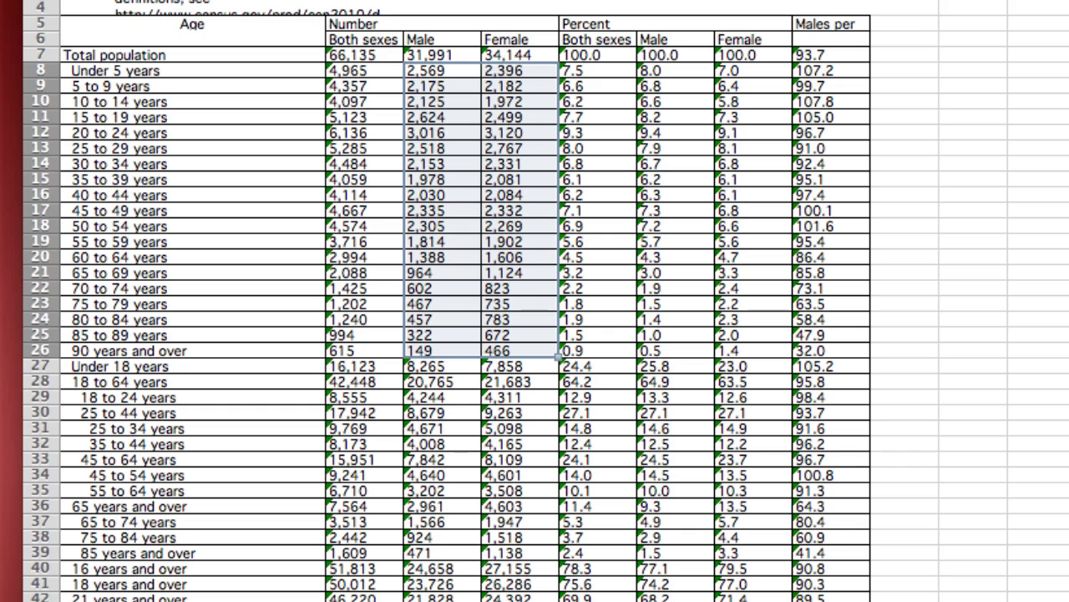
Make every Male count from Under 5 years to 90 years and over negative by adding a minus sign to cells G8 through G26
double_click(406, 71)
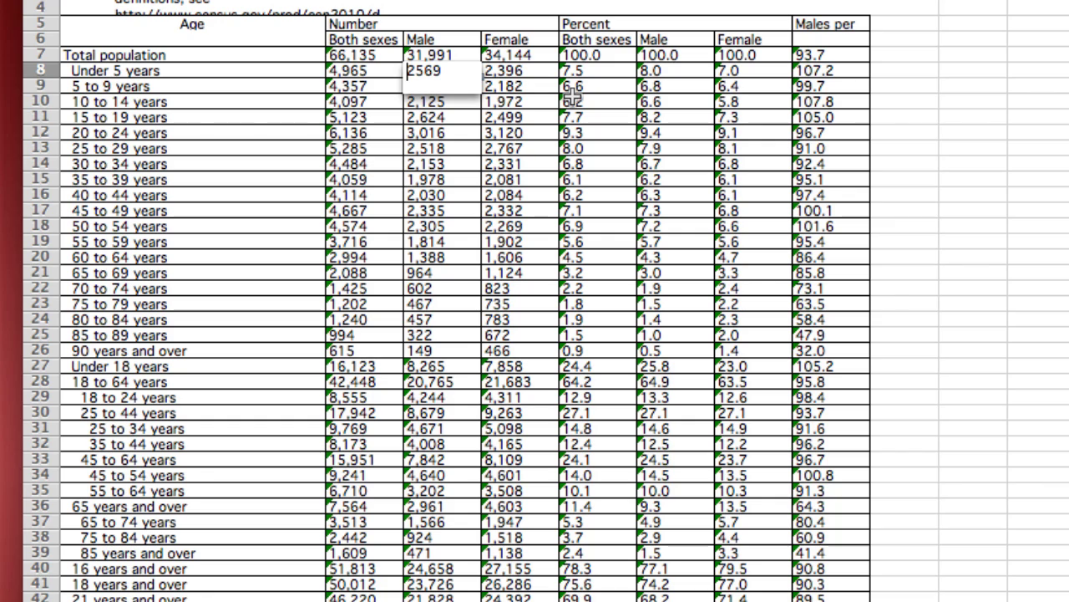
type("-")
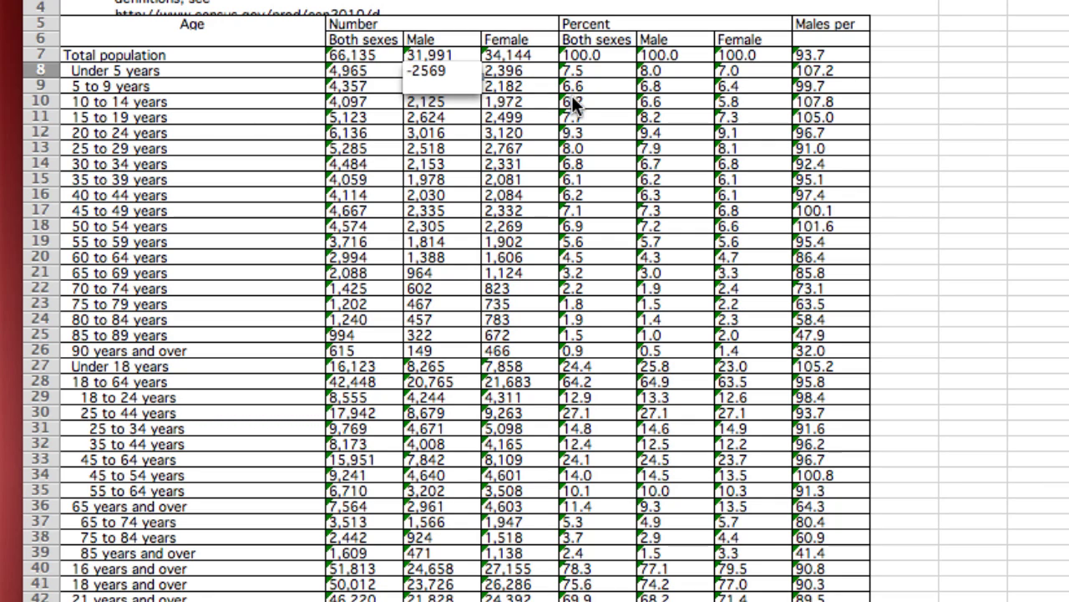
key("Return")
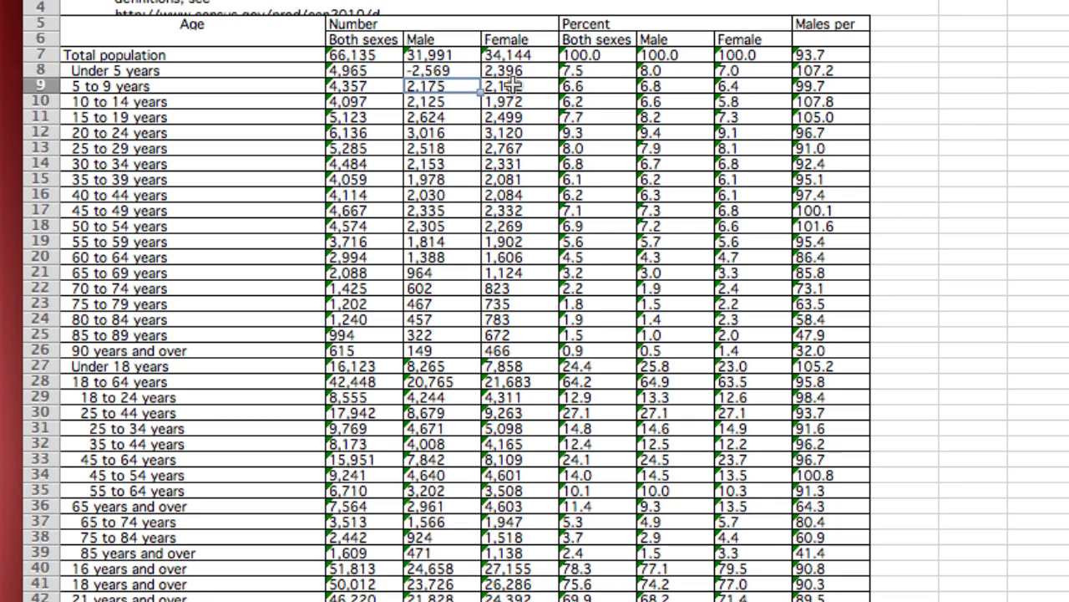
double_click(407, 86)
type("-")
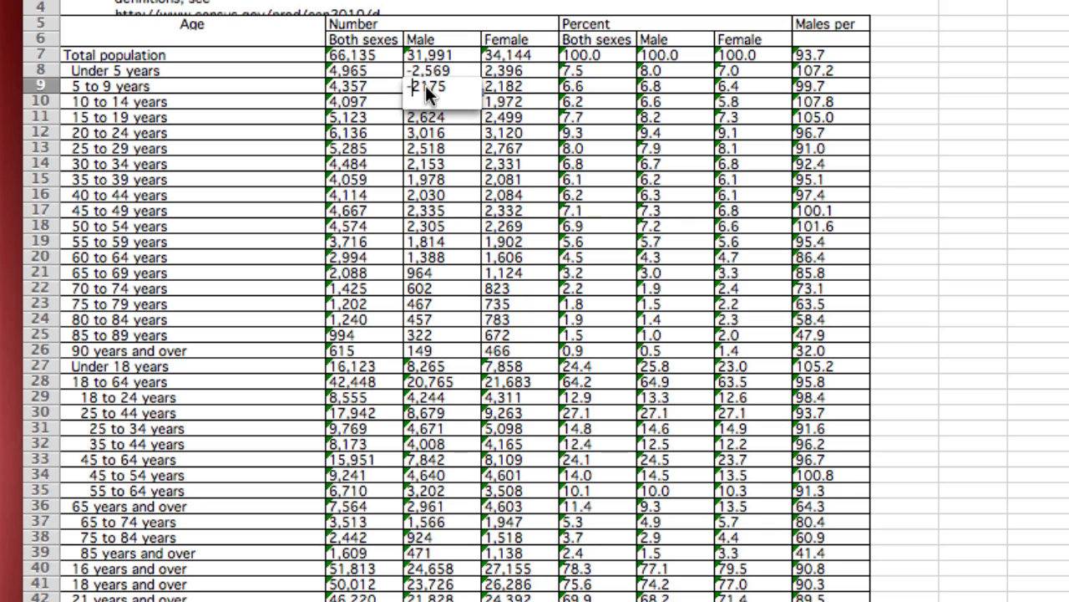
key("Return")
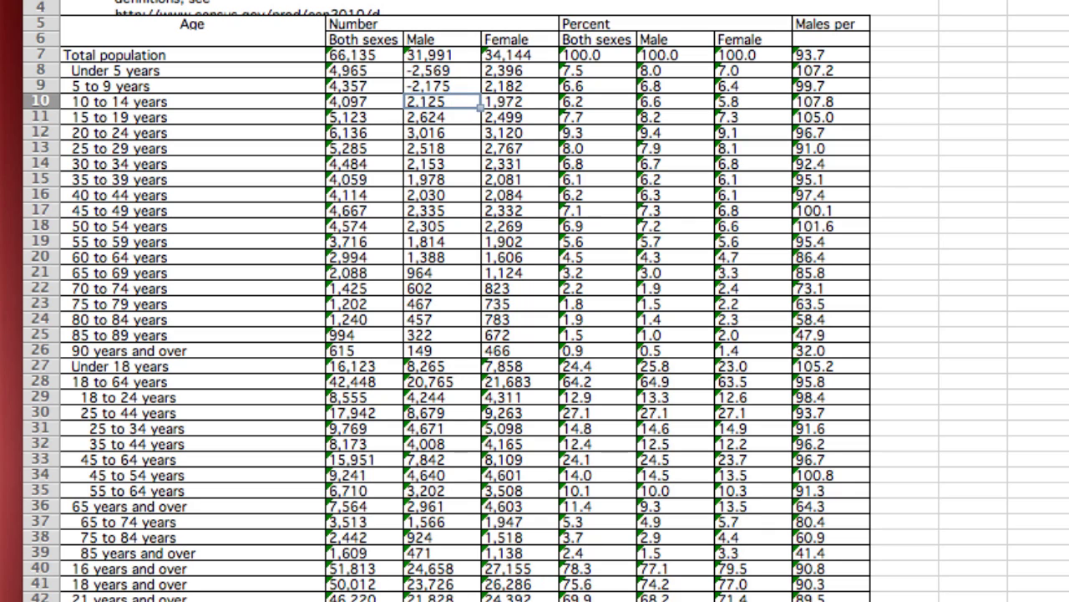
double_click(407, 101)
type("-")
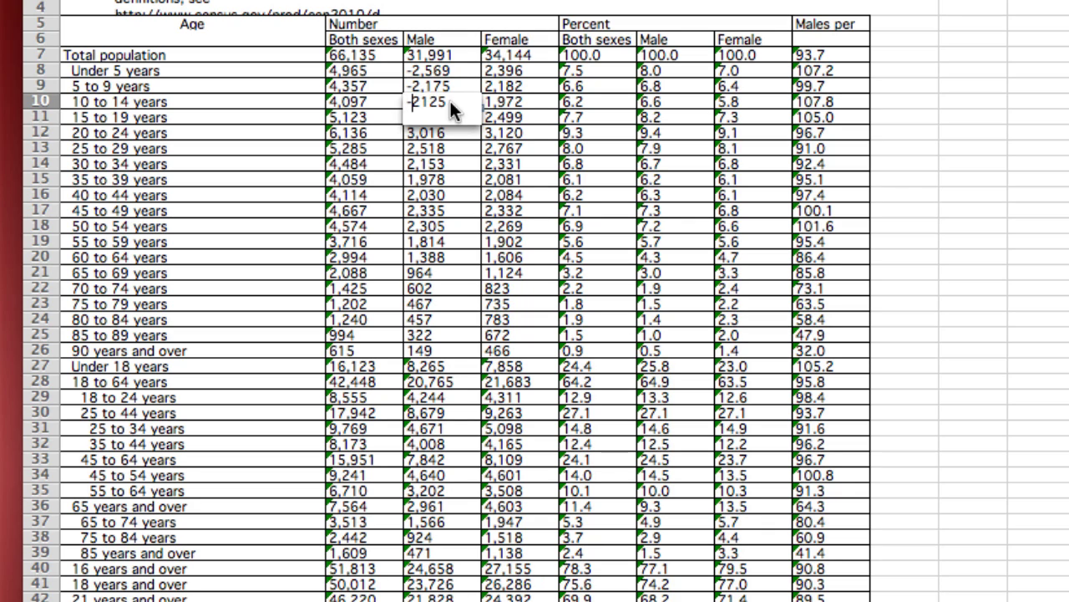
key("Return")
double_click(409, 117)
type("-")
key("Return")
double_click(410, 132)
key("minus")
key("Return")
double_click(410, 148)
type("-")
key("Return")
double_click(409, 164)
key("minus")
key("Return")
double_click(409, 179)
type("-")
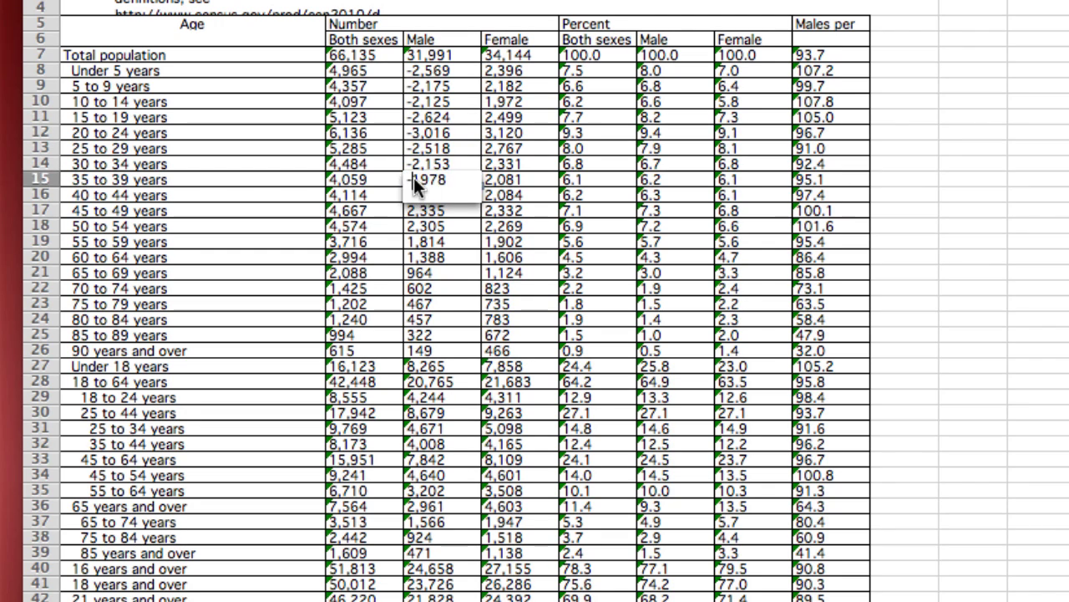
key("Return")
double_click(409, 195)
type("-")
key("Return")
double_click(410, 211)
type("-")
key("Return")
double_click(409, 225)
type("-")
key("Return")
double_click(409, 241)
type("-")
key("Return")
double_click(409, 257)
key("minus")
key("Return")
double_click(409, 272)
key("minus")
key("Return")
double_click(409, 288)
key("minus")
key("Return")
double_click(410, 304)
type("-")
key("Return")
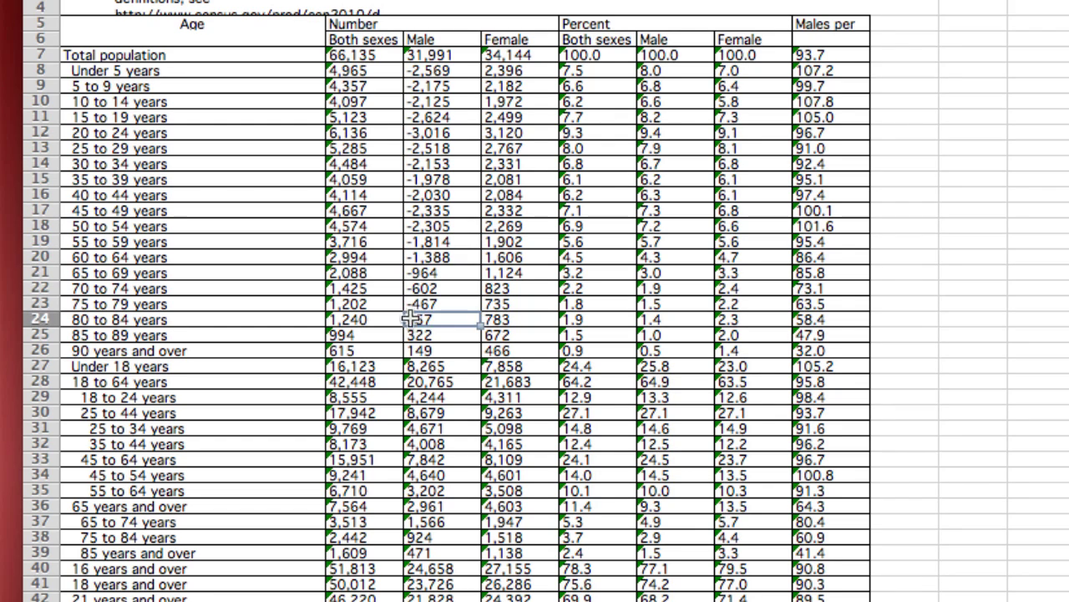
double_click(410, 319)
type("-")
key("Return")
double_click(409, 335)
type("-")
key("Return")
double_click(410, 350)
type("-")
key("Return")
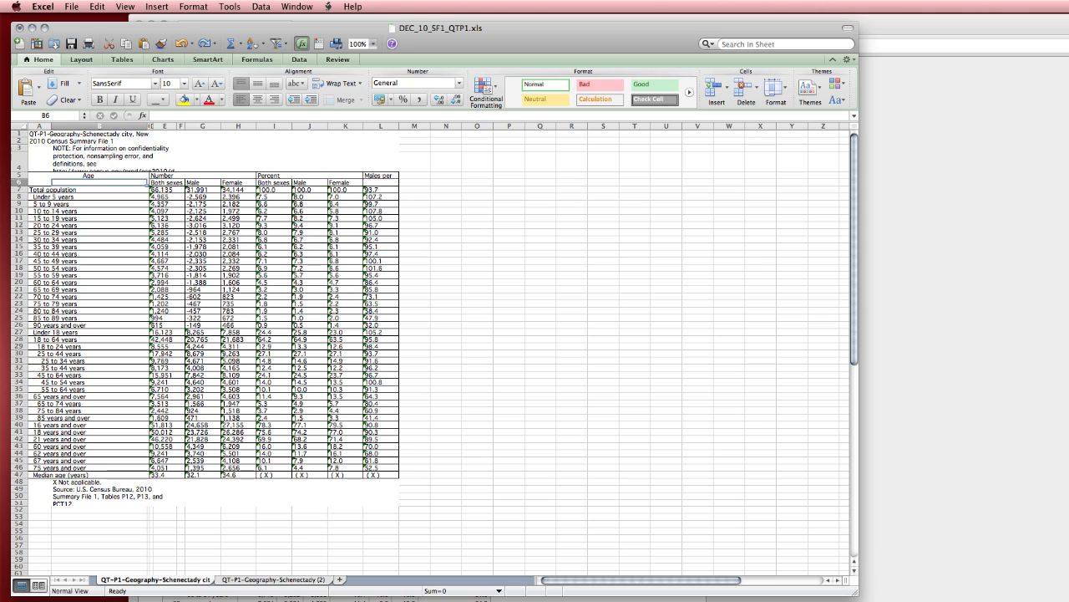
Insert a 2-D clustered bar chart from the age labels and the Male and Female counts in rows 8 to 26
left_click(82, 197)
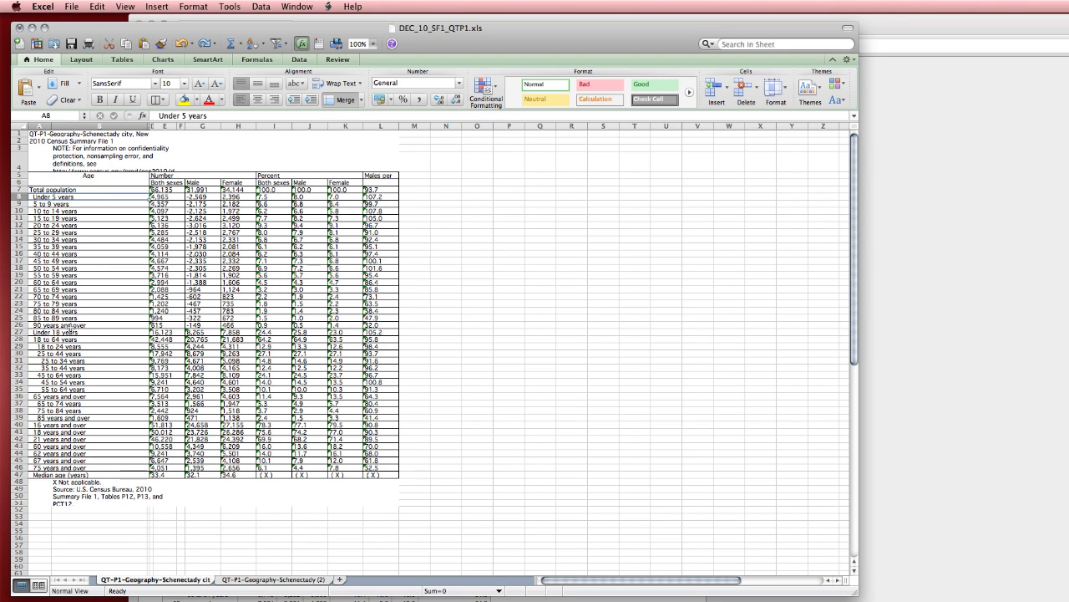
left_click(72, 326, "shift")
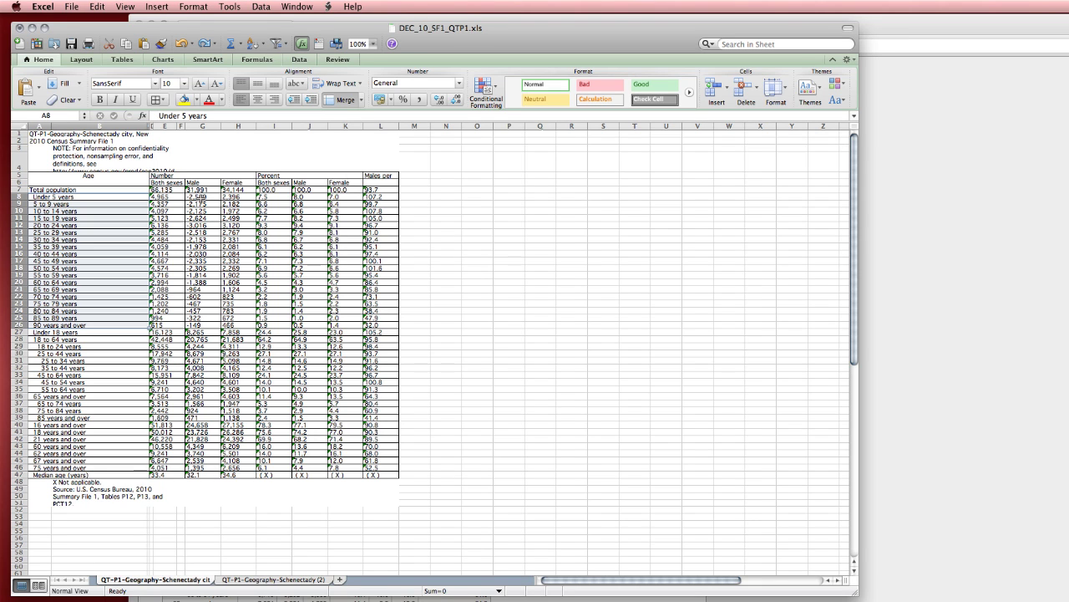
left_click_drag(198, 198, 227, 321)
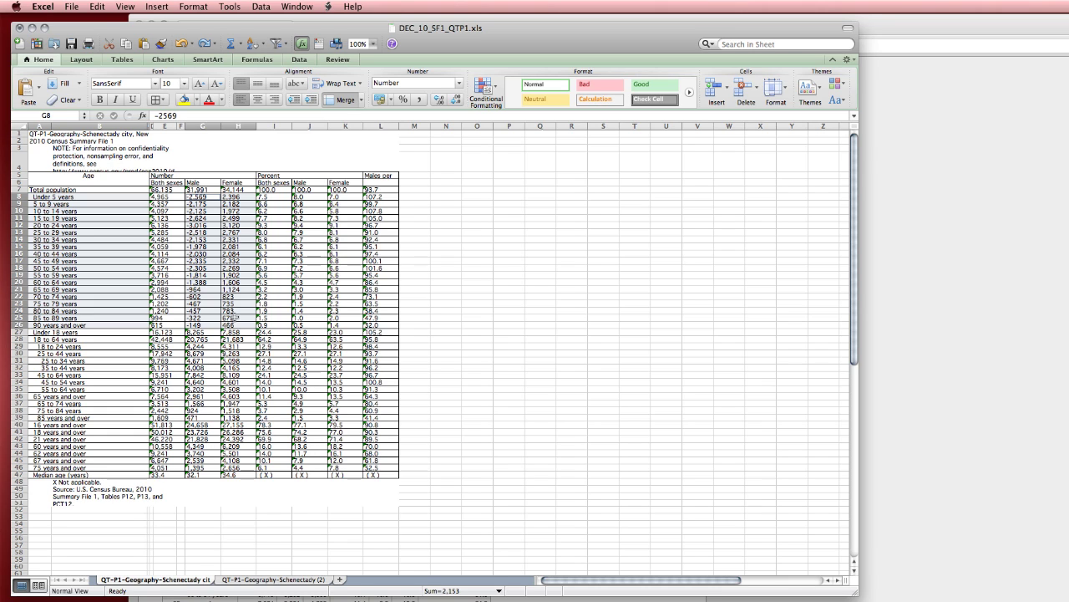
left_click(157, 6)
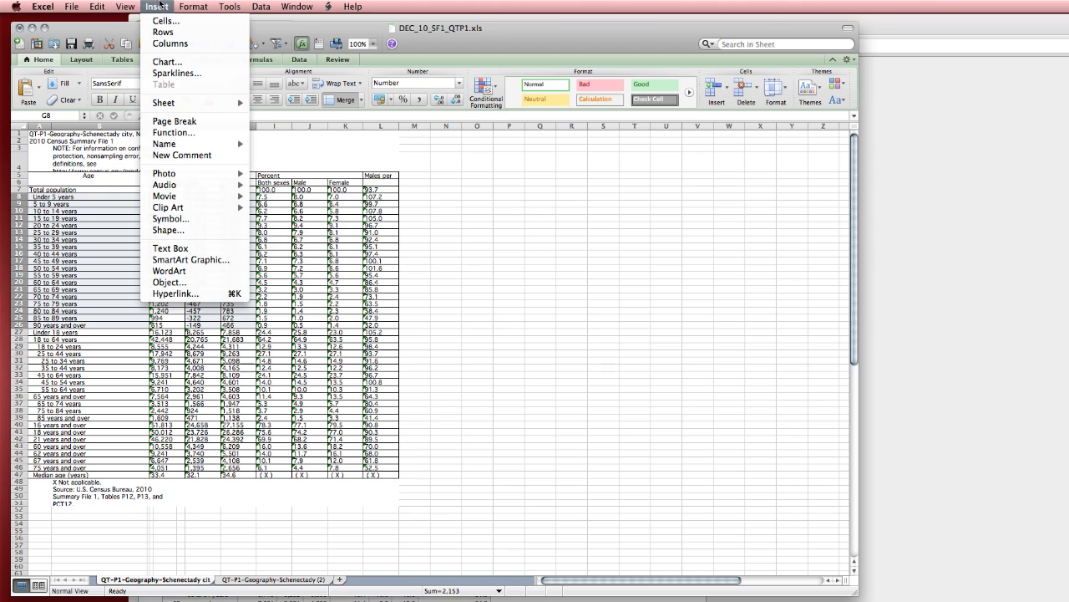
left_click(173, 62)
left_click(124, 87)
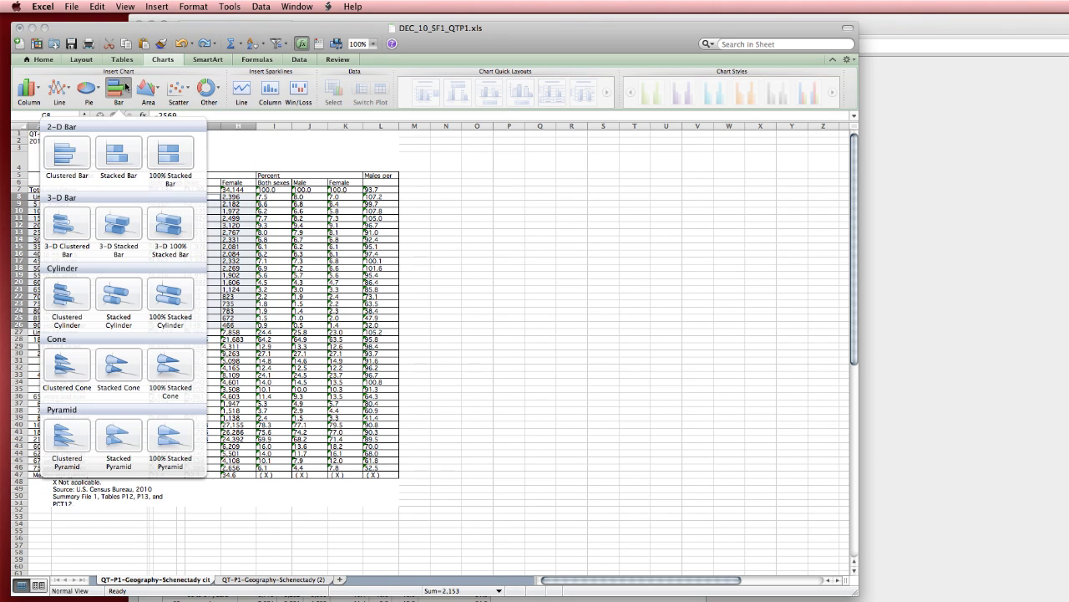
left_click(76, 149)
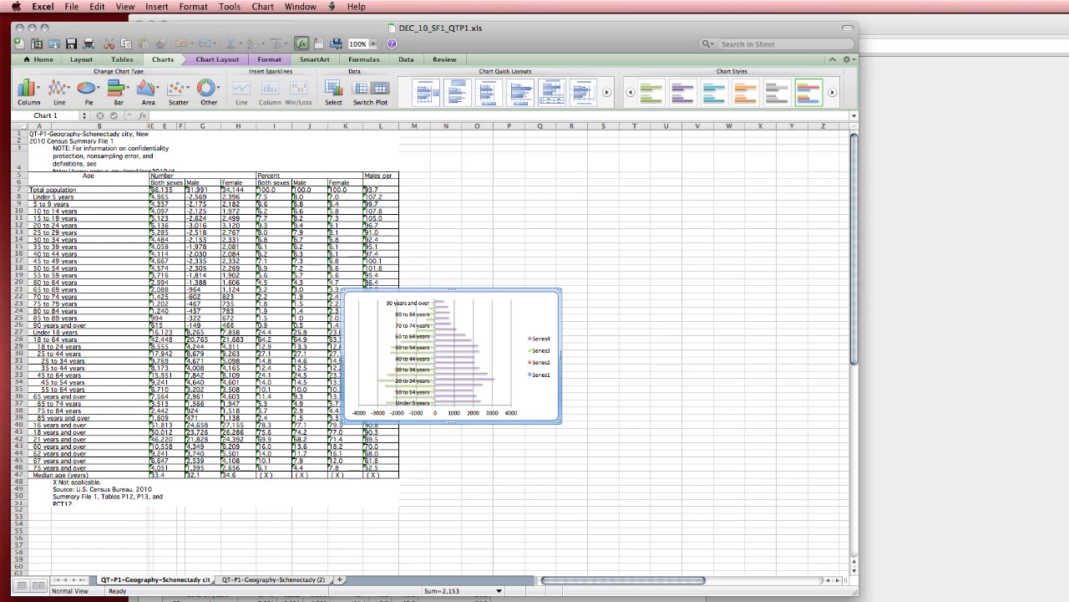
Move the population bar chart to a new sheet of its own
right_click(527, 322)
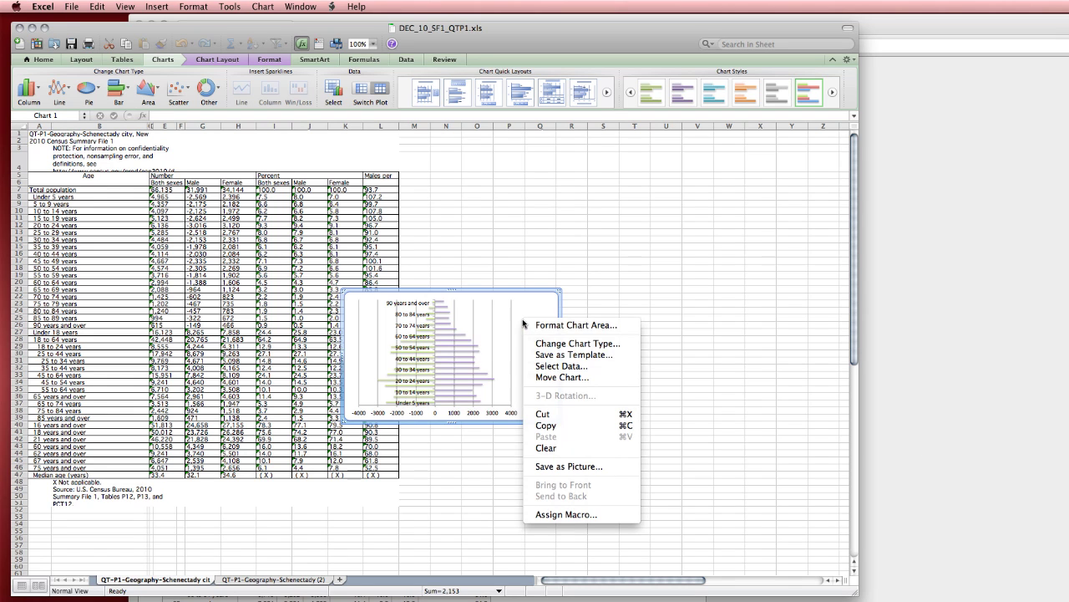
left_click(588, 379)
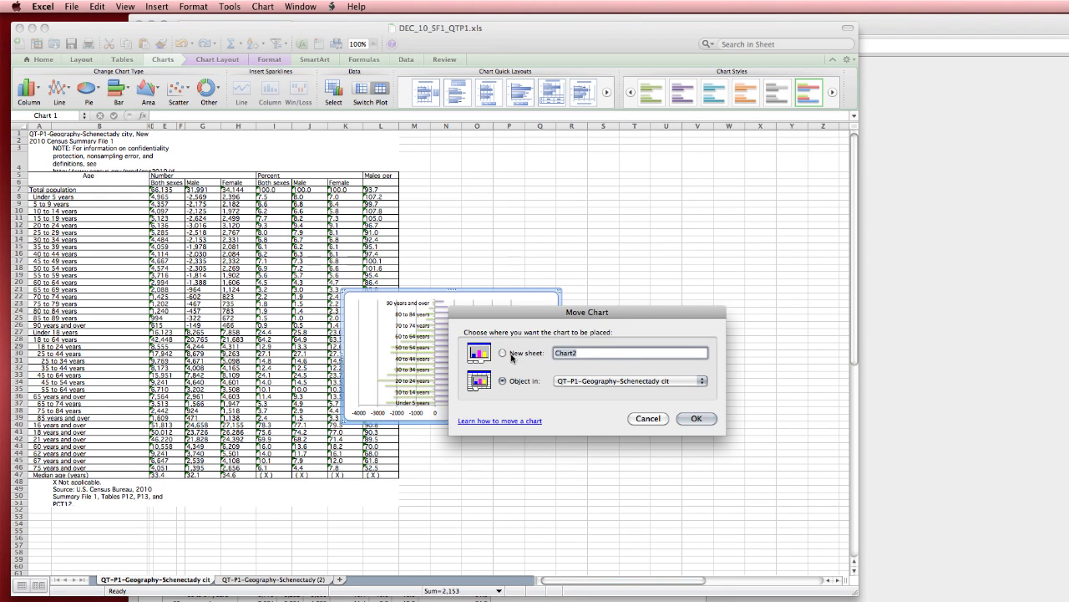
left_click(503, 352)
left_click(698, 419)
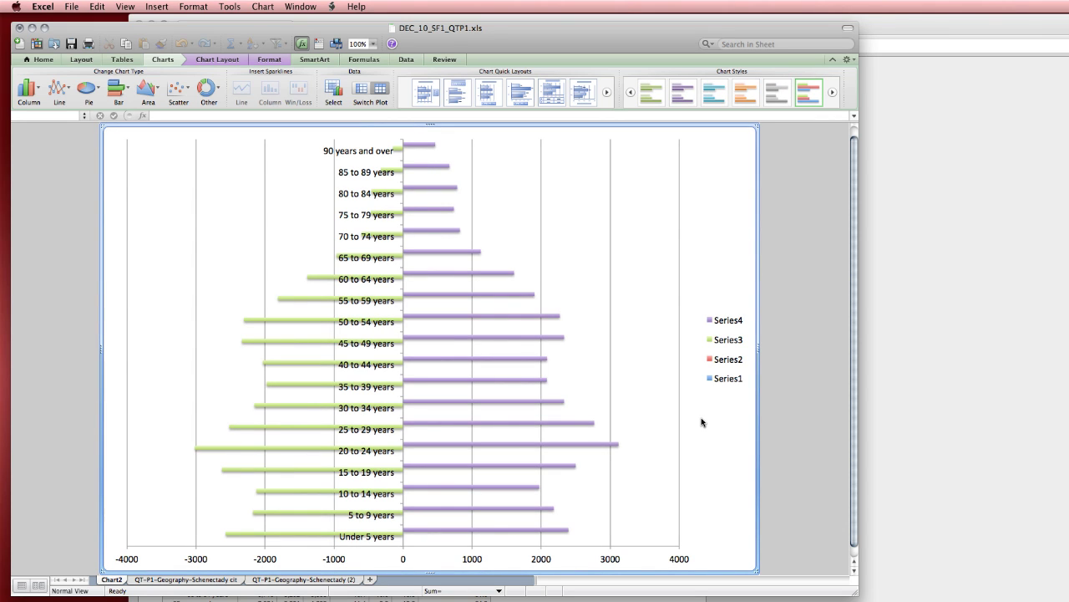
Delete the vertical gridlines from the population bar chart
left_click(679, 304)
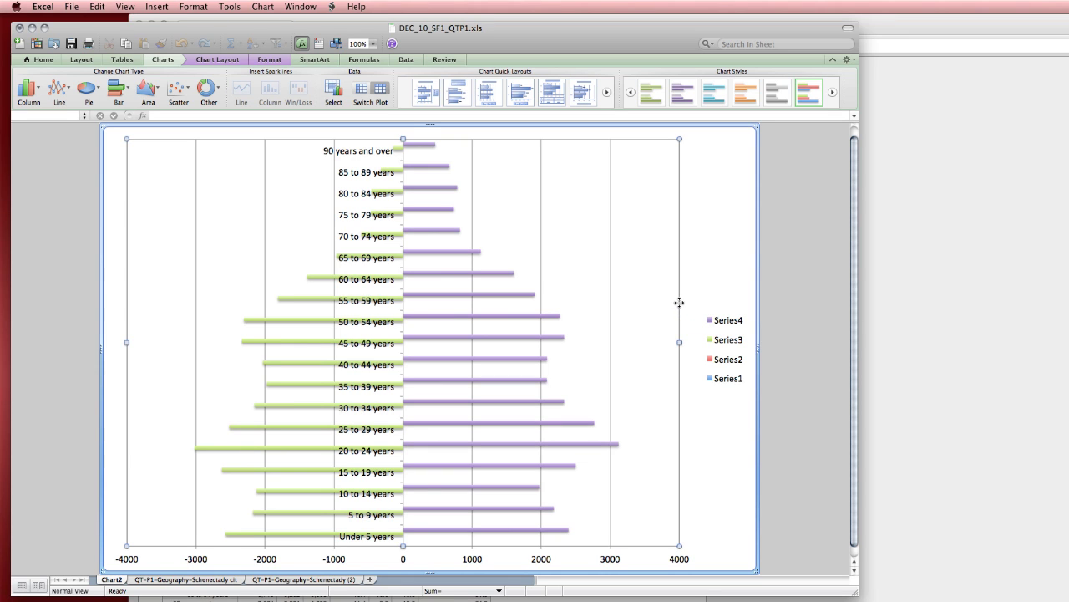
left_click(610, 283)
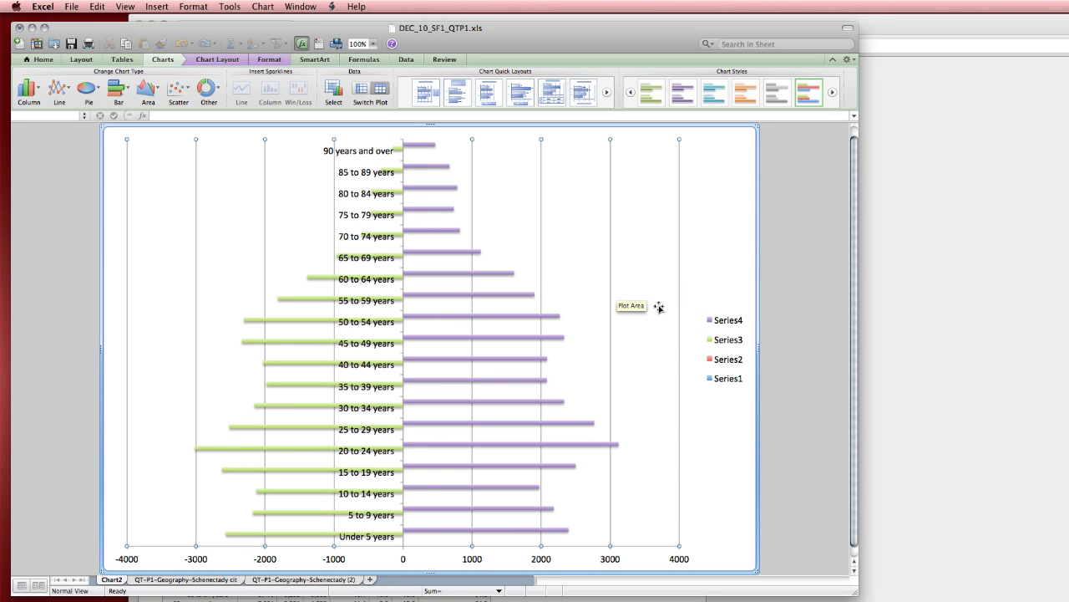
key("Delete")
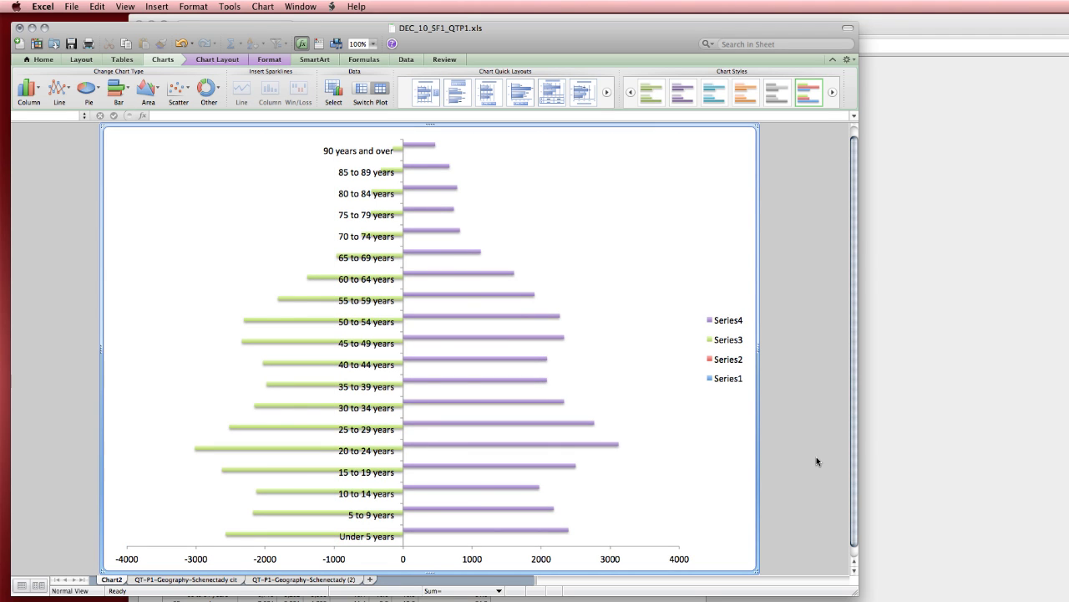
Format the chart's data series with an overlap of 100% and a gap width of 0%
left_click(554, 402)
right_click(552, 404)
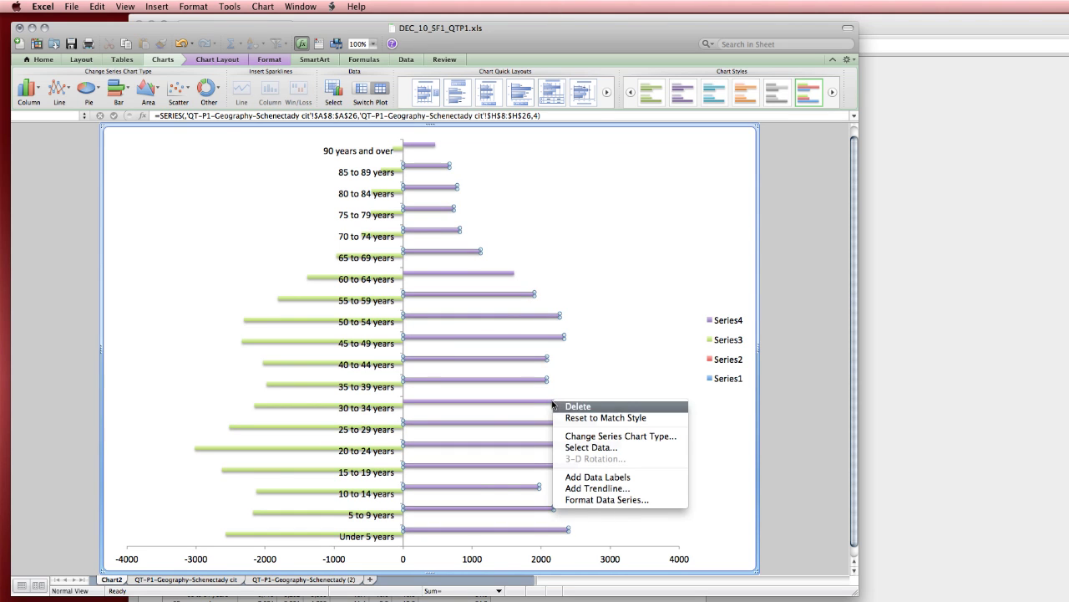
left_click(625, 505)
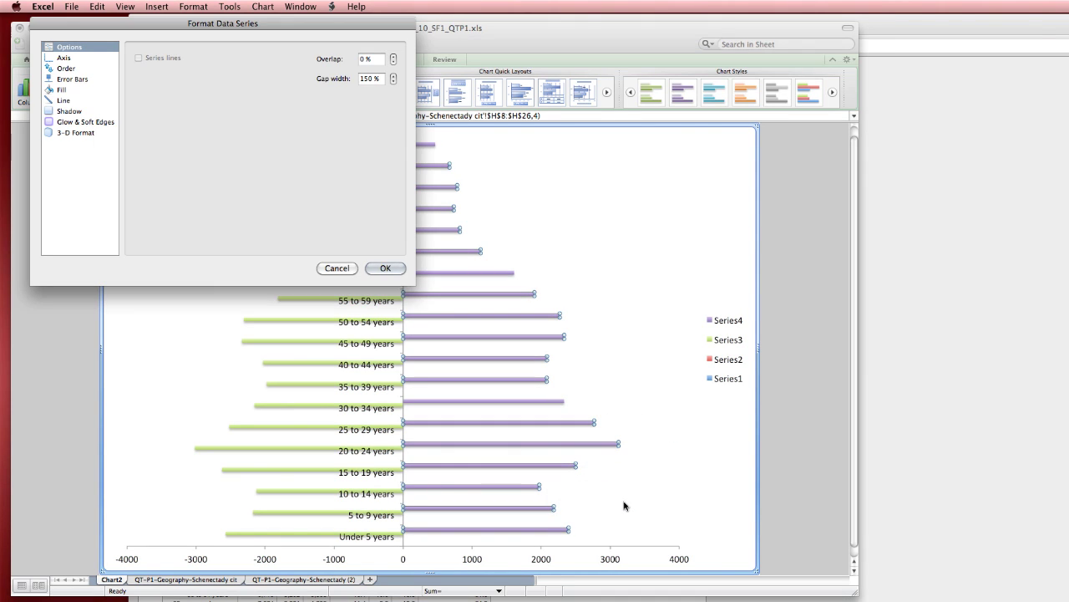
left_click_drag(377, 60, 344, 59)
type("100")
left_click(361, 77)
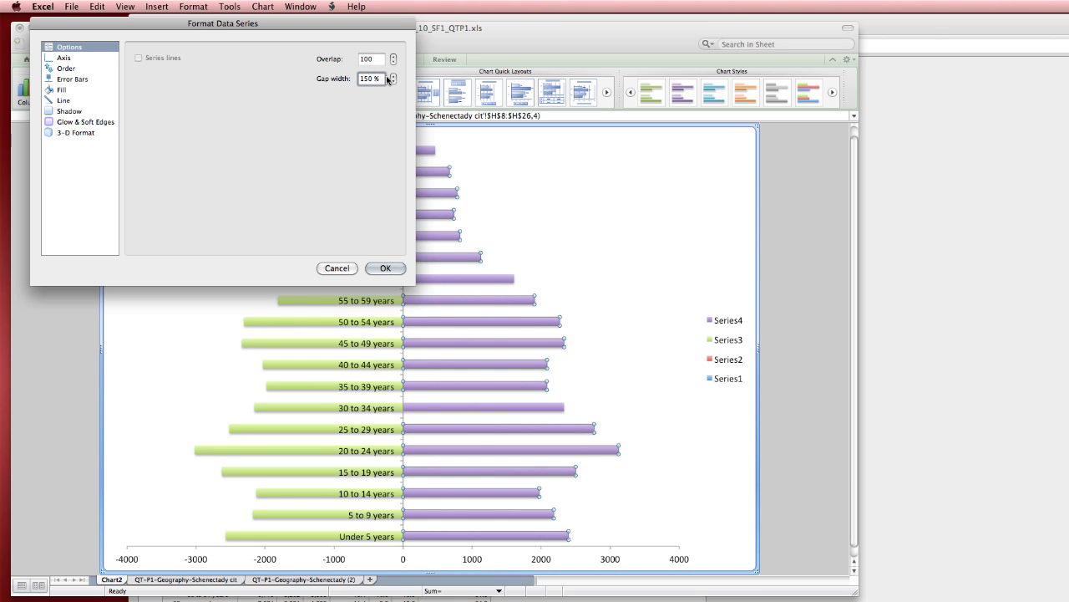
left_click_drag(380, 79, 342, 77)
type("0")
left_click(386, 268)
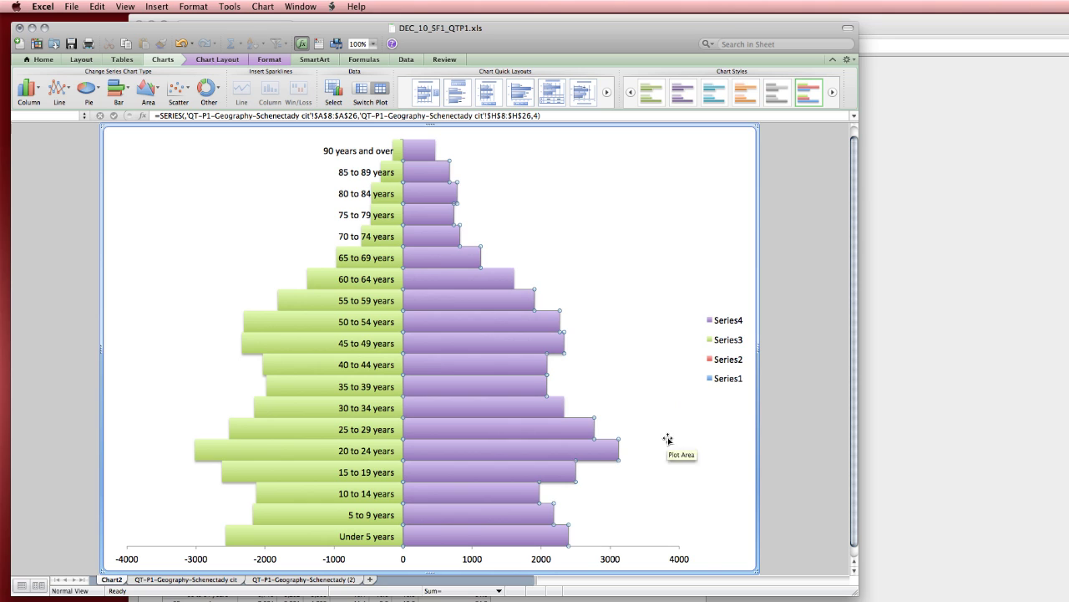
Give the horizontal value axis the custom number format 0;0, unlinked from the source, so negative values show without minus signs
left_click(331, 564)
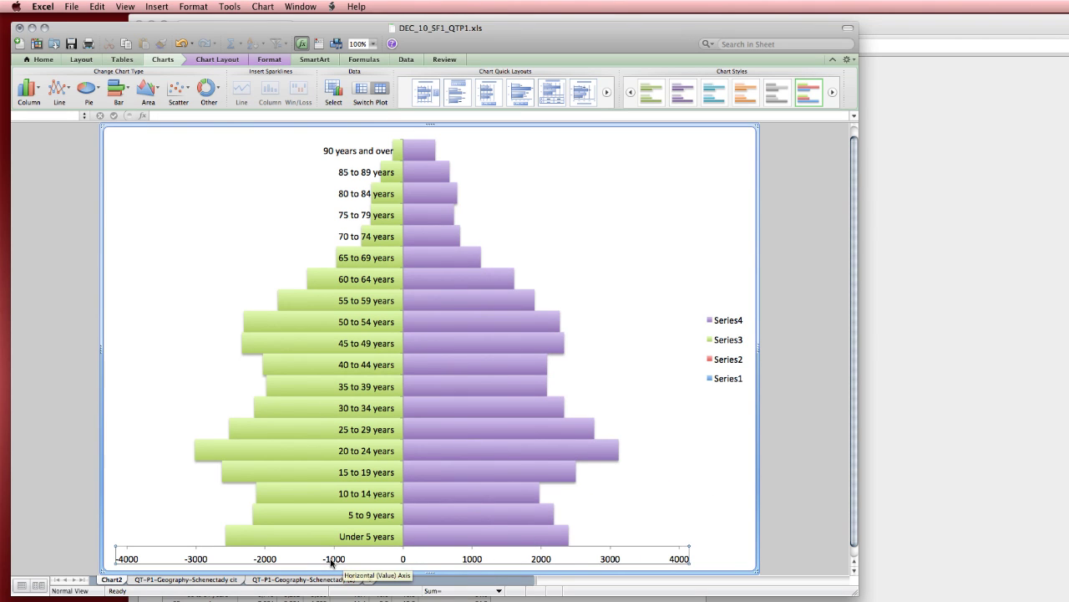
right_click(331, 564)
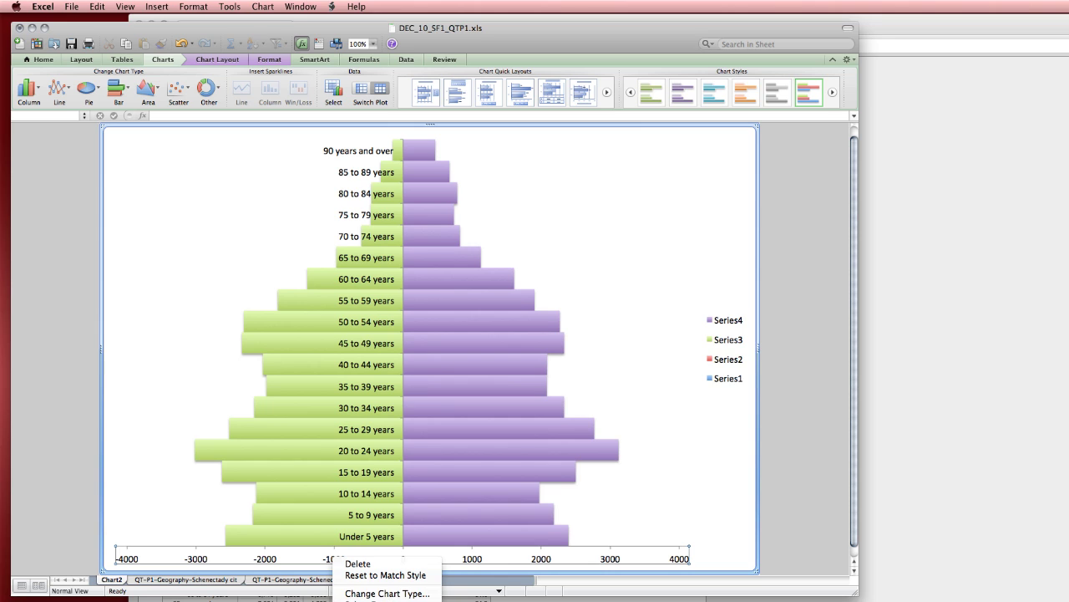
left_click(368, 600)
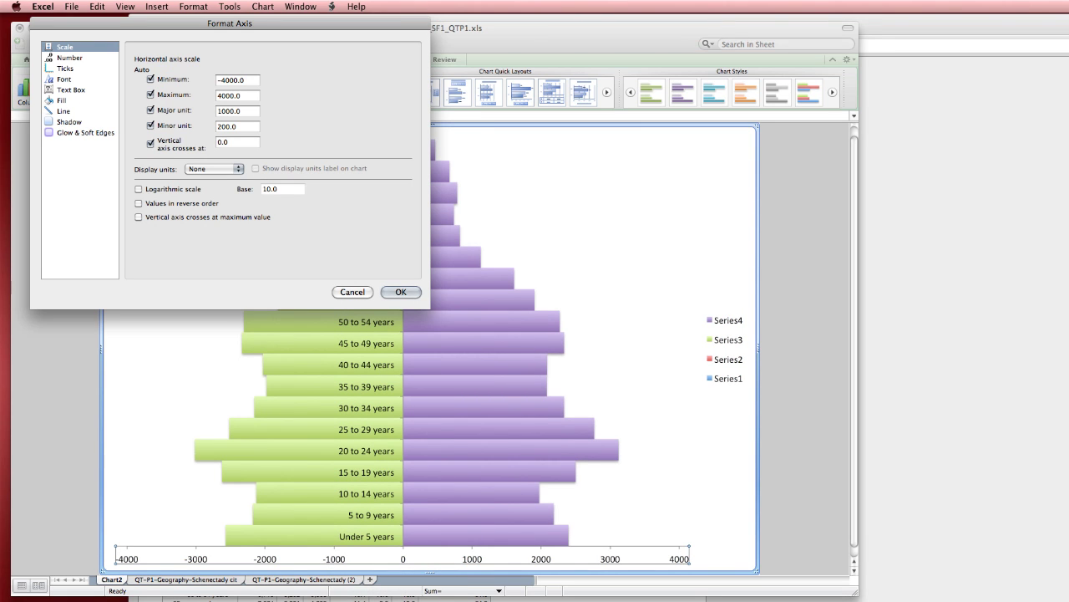
left_click(67, 59)
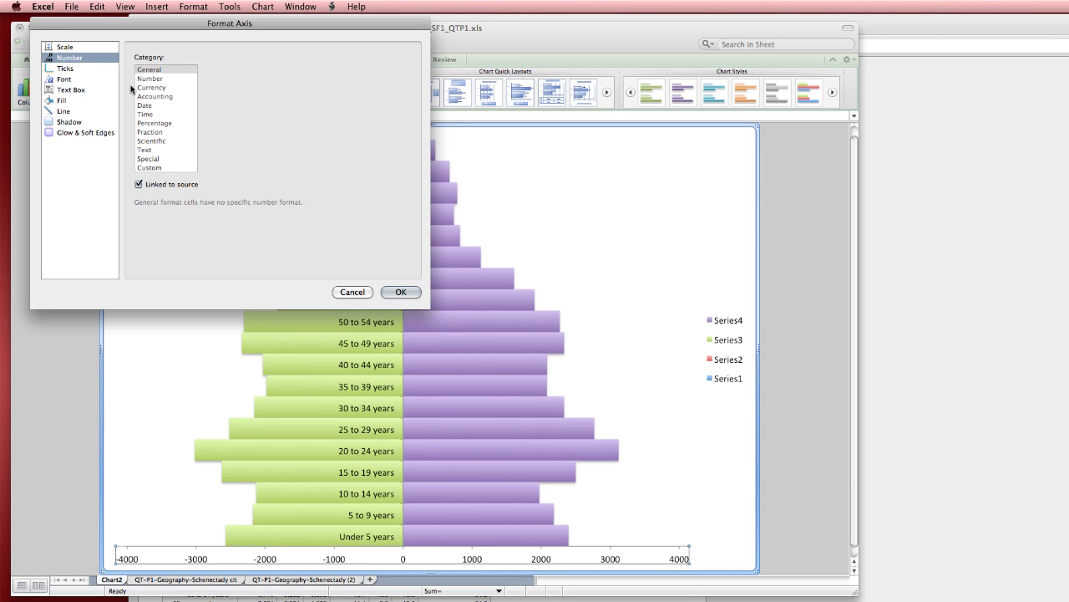
left_click(140, 185)
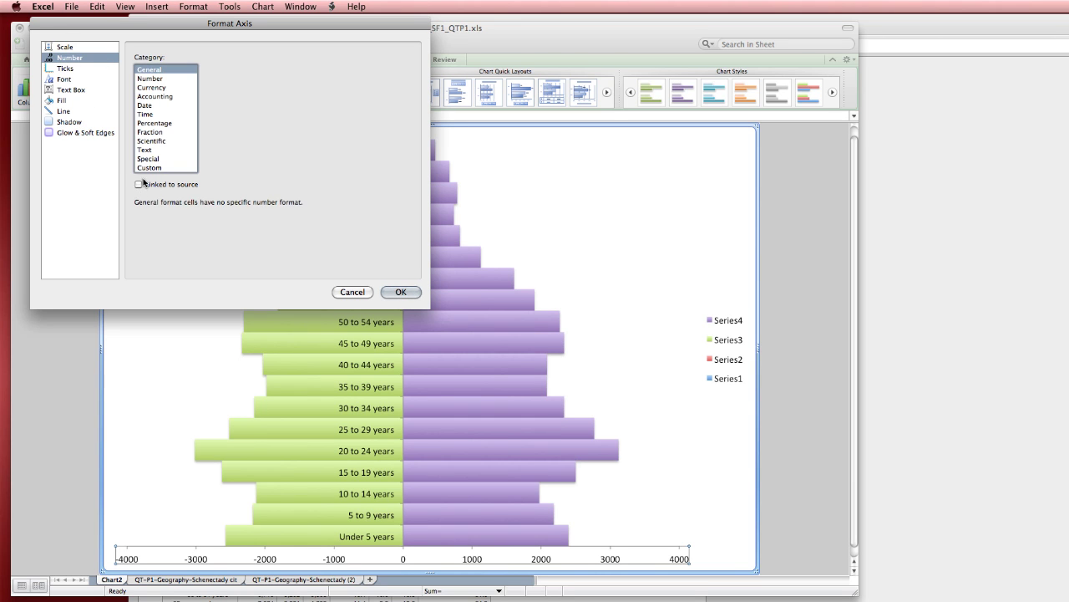
left_click(154, 168)
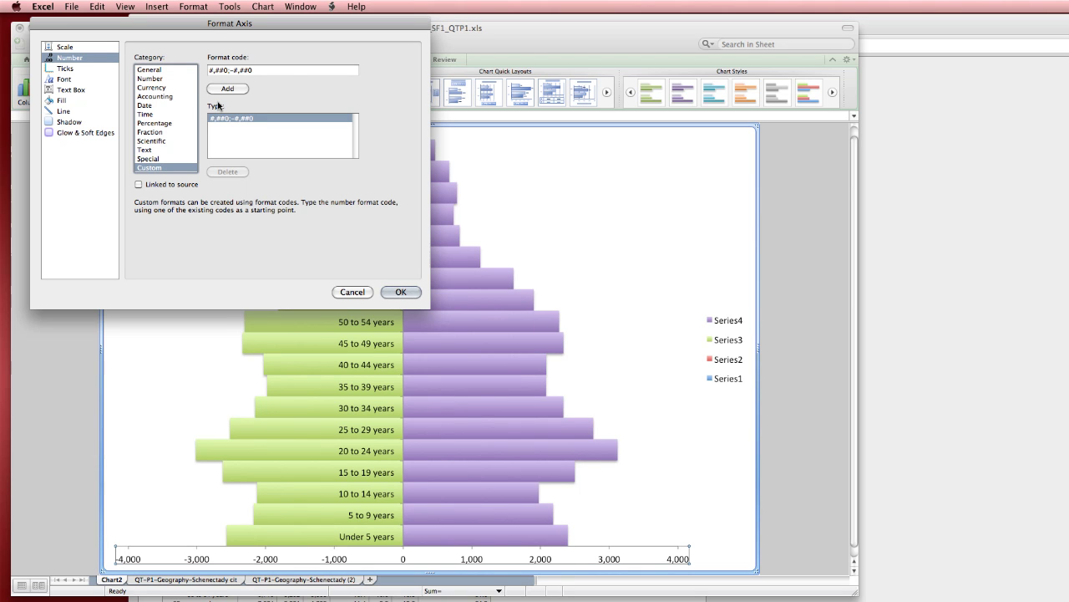
left_click(293, 67)
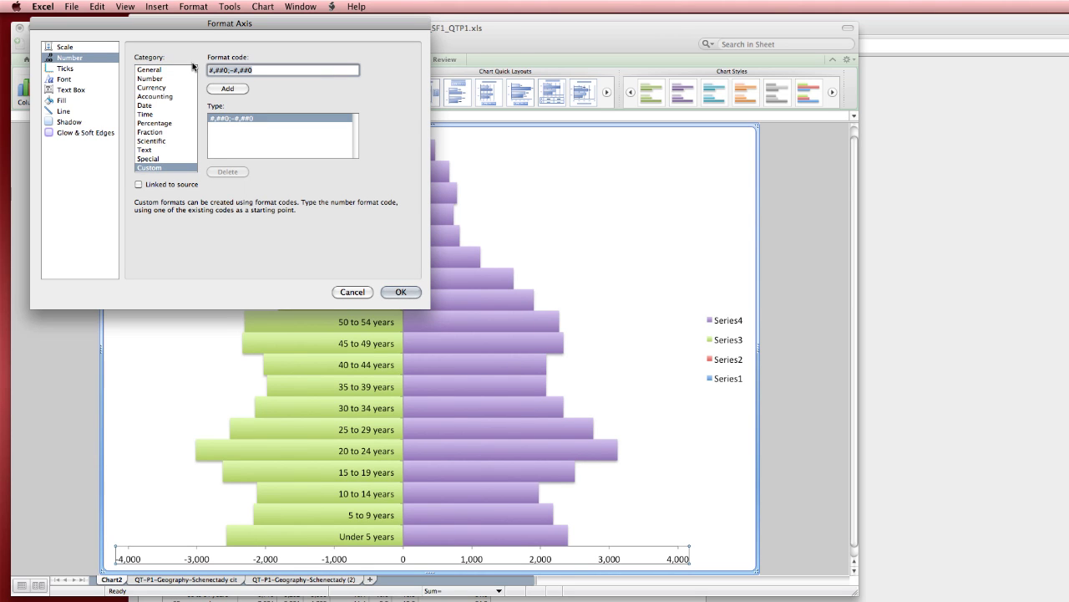
type("0;0")
left_click(224, 90)
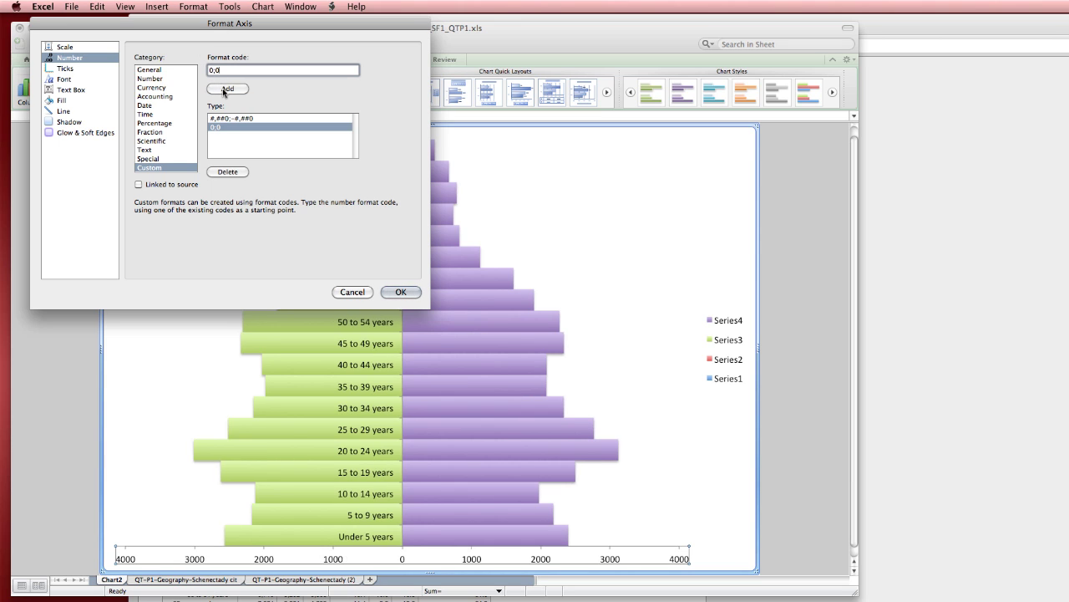
left_click(401, 292)
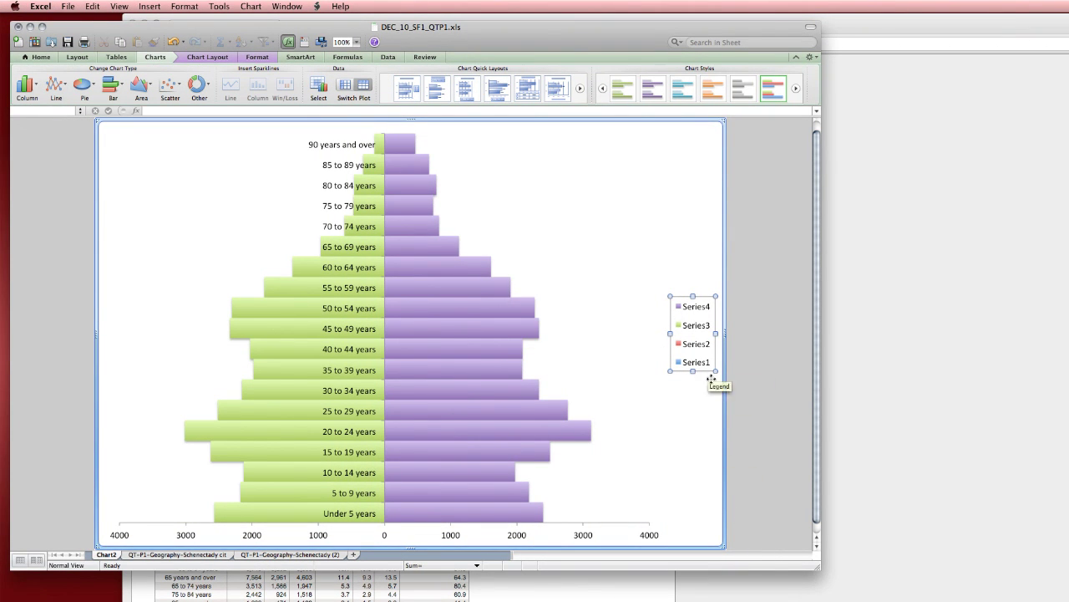
Remove the empty Series1 and Series2 from the chart's data source
right_click(697, 333)
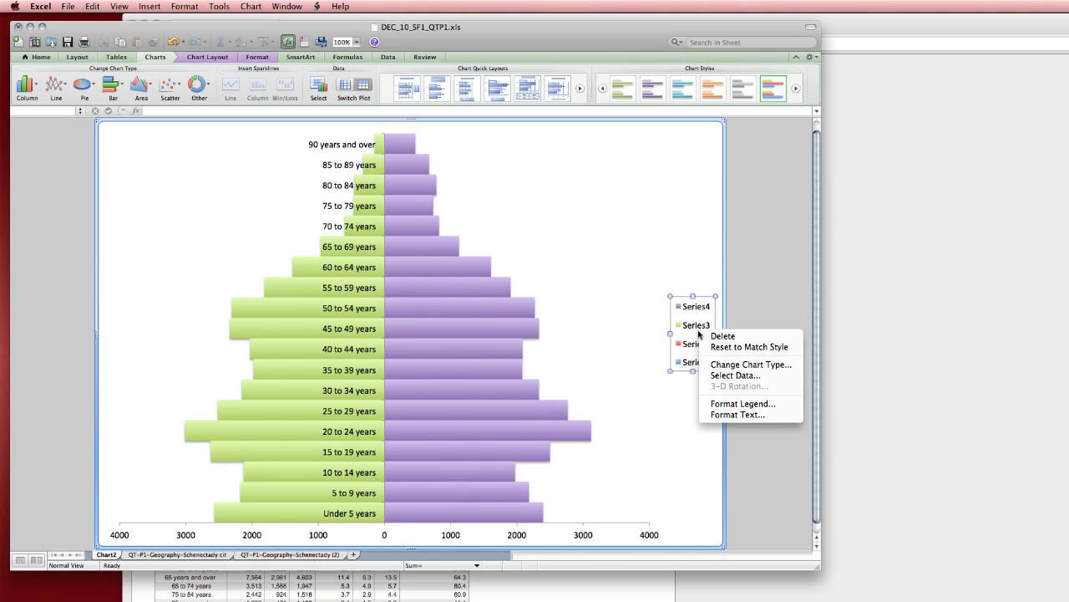
left_click(723, 376)
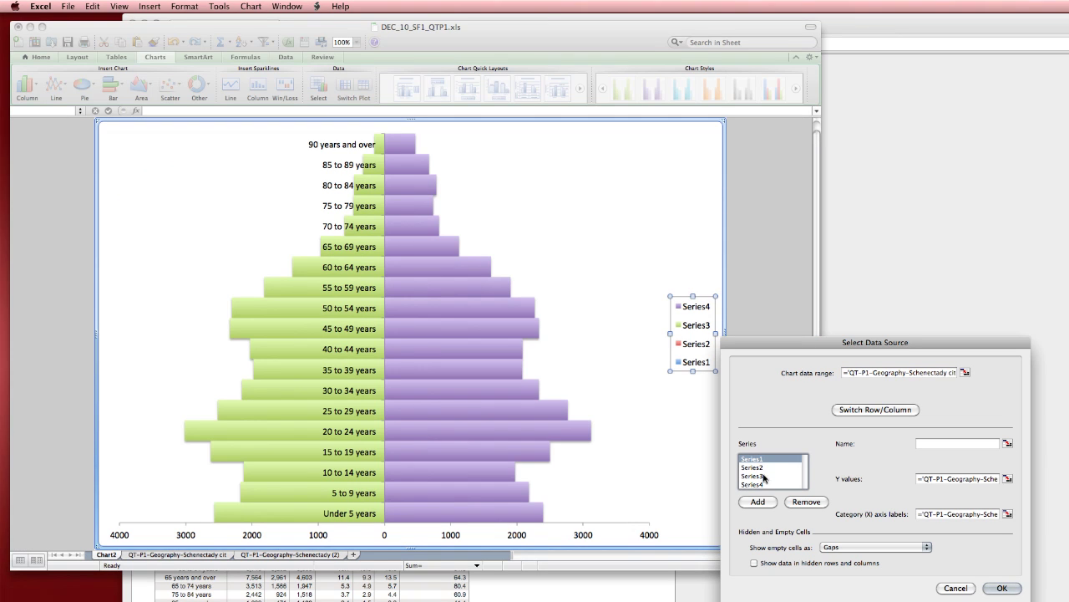
left_click(798, 501)
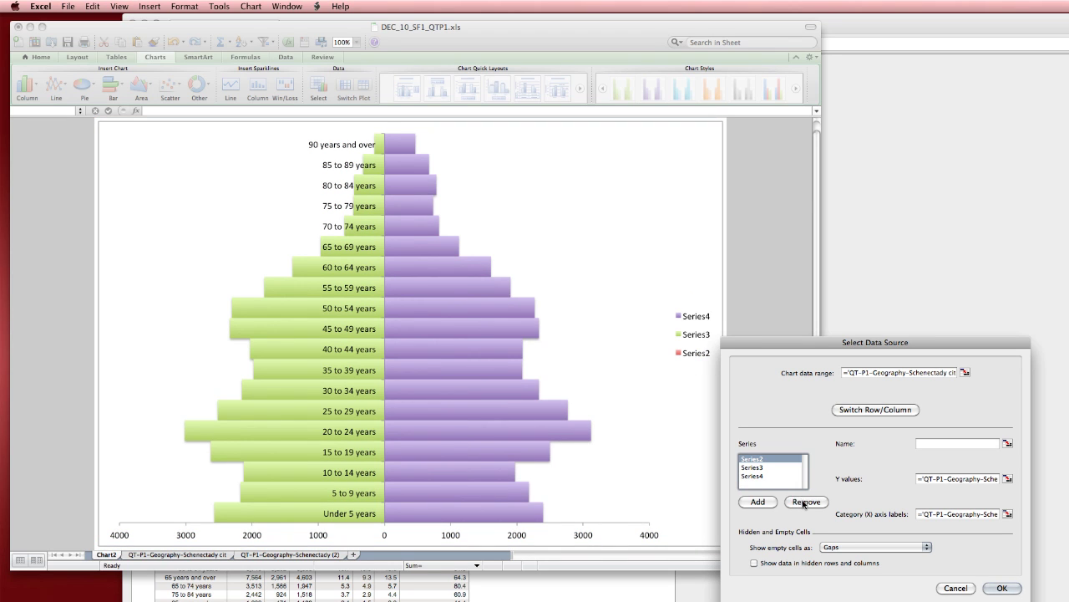
left_click(800, 502)
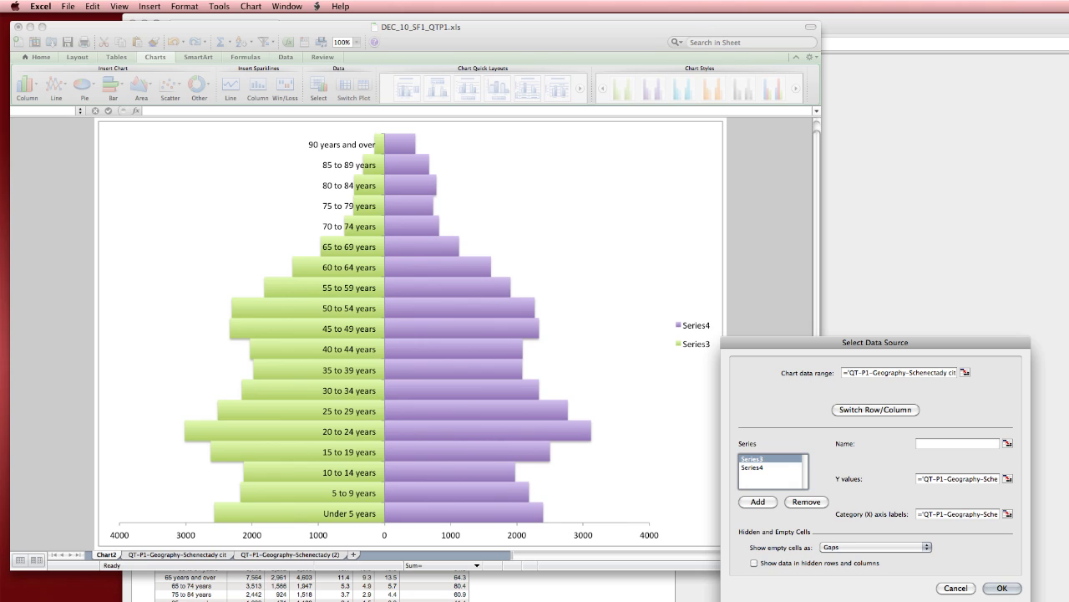
Name the chart's Series3 Males and Series4 Females in the data source
left_click(919, 443)
type("Males")
left_click(763, 468)
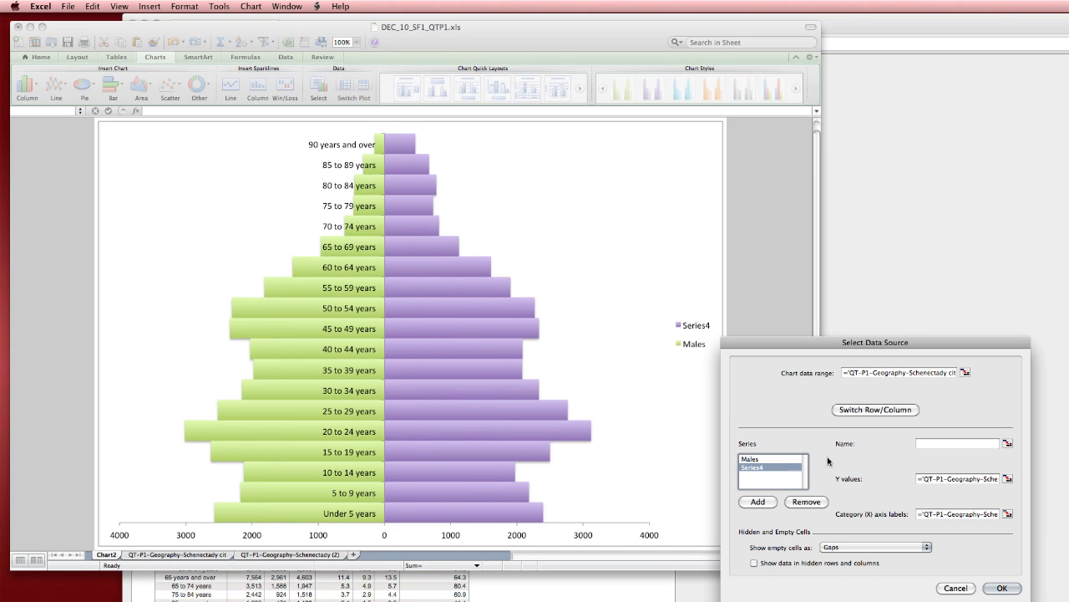
left_click(952, 443)
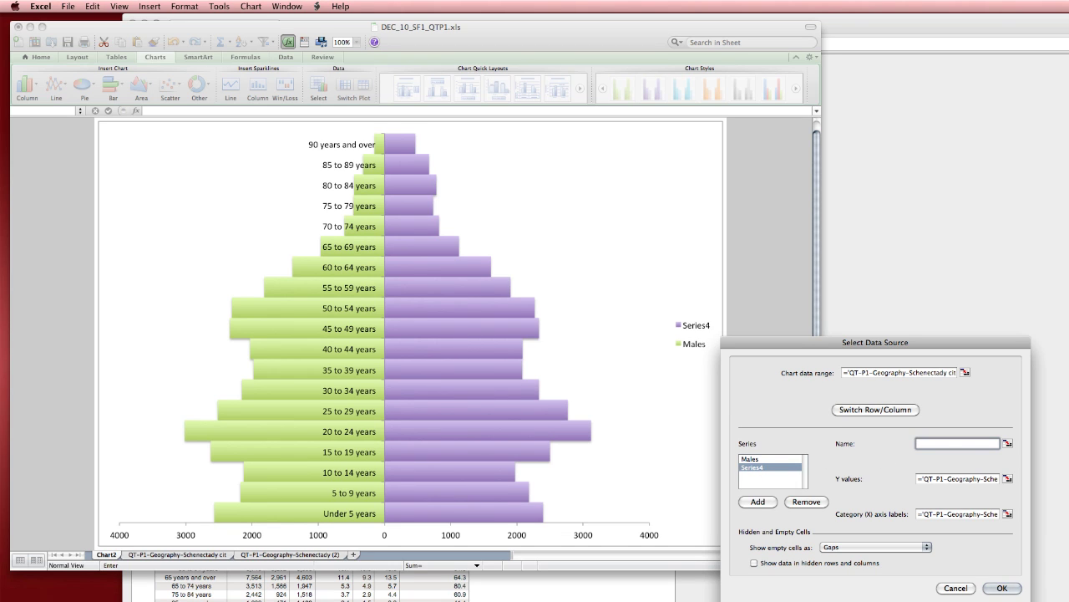
type("Females")
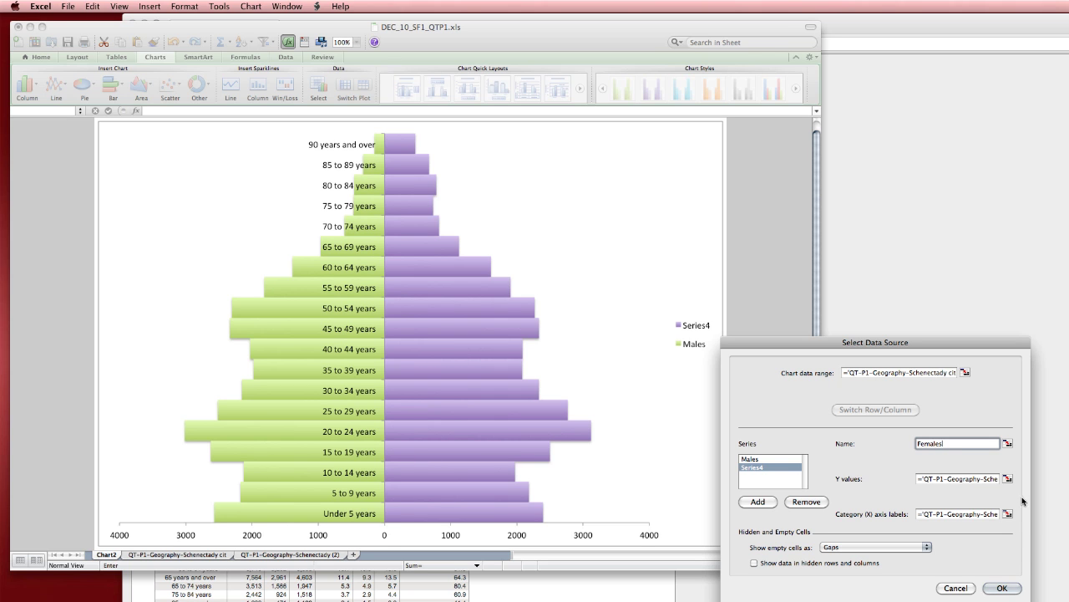
left_click(1005, 588)
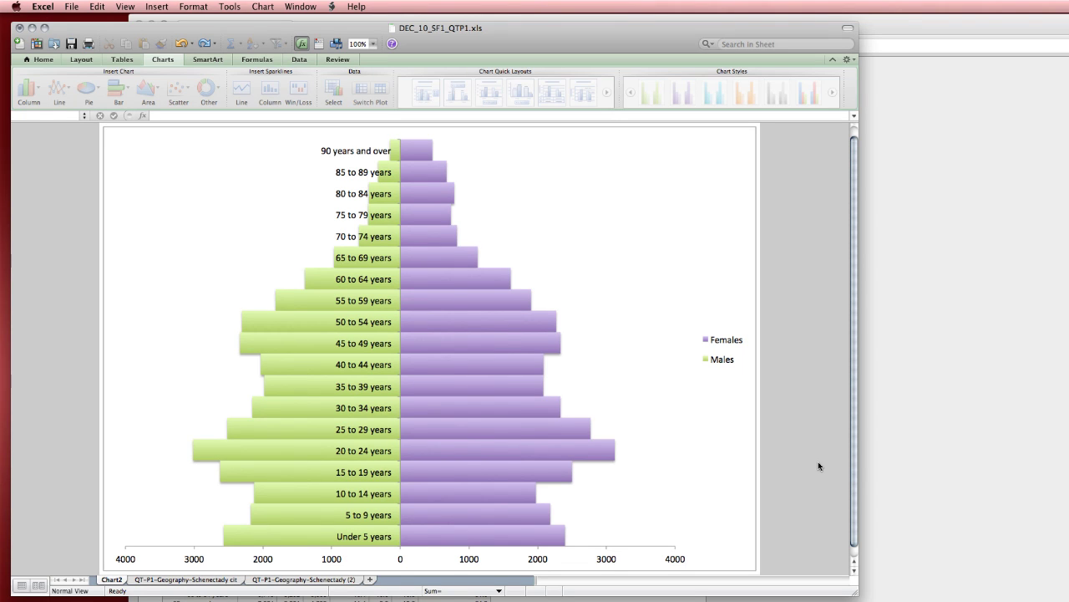
Set the axis labels of the age-group axis to Low so they sit clear of the bars
right_click(357, 367)
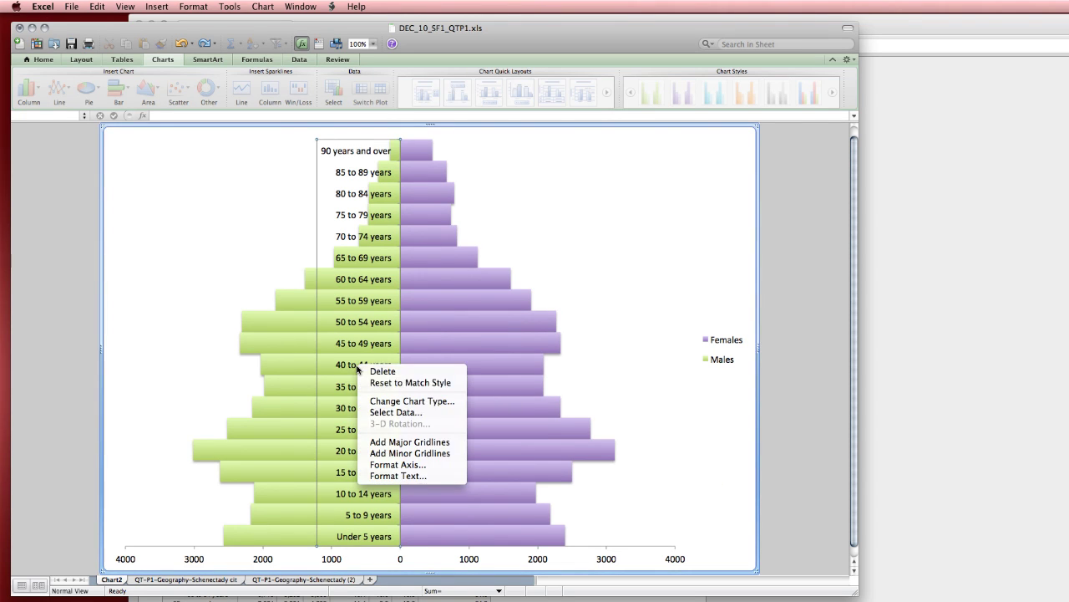
left_click(421, 467)
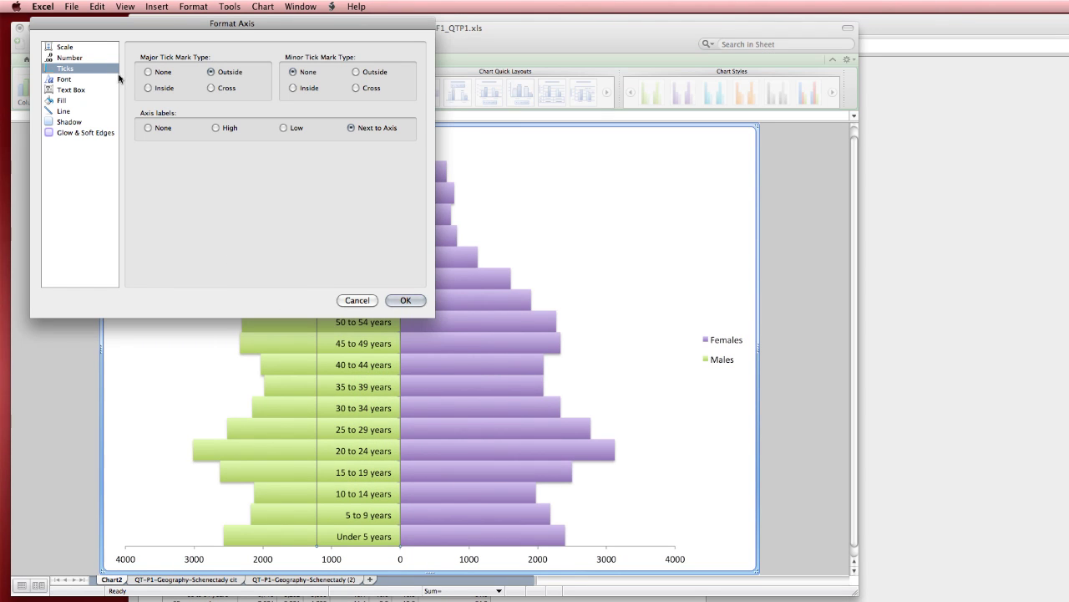
left_click(284, 127)
left_click(425, 300)
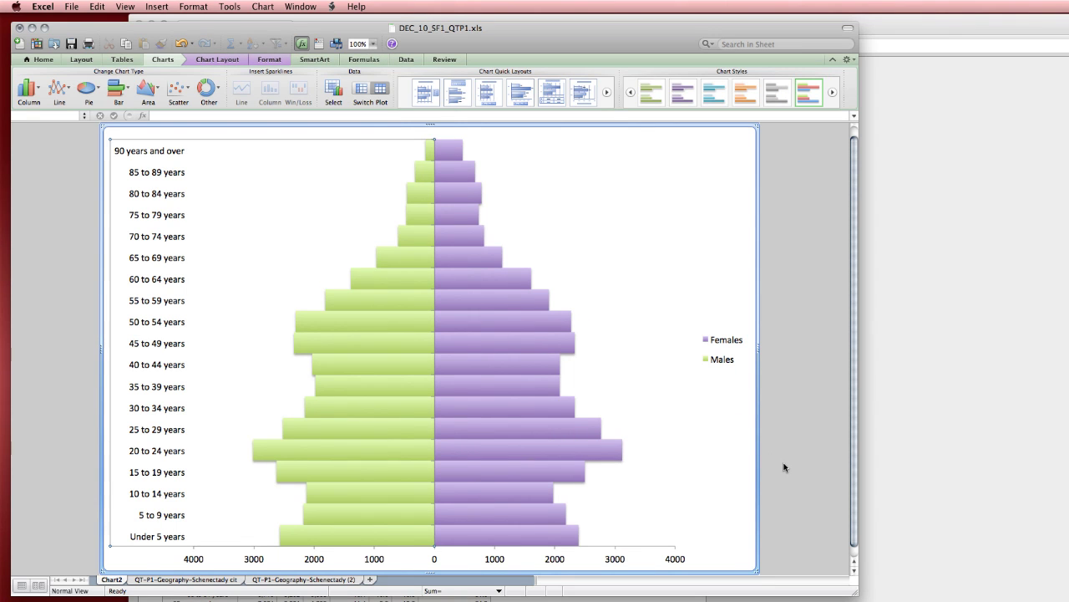